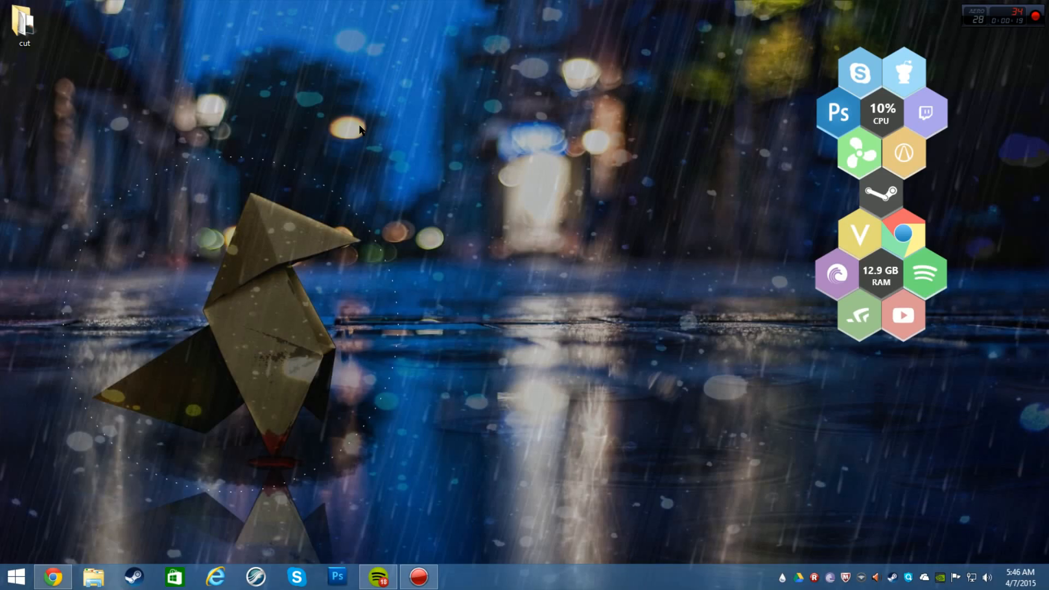
Step: Bring up the Spotify window over the Sword Art Online wallpaper, move it aside and return to the bare desktop
key("super")
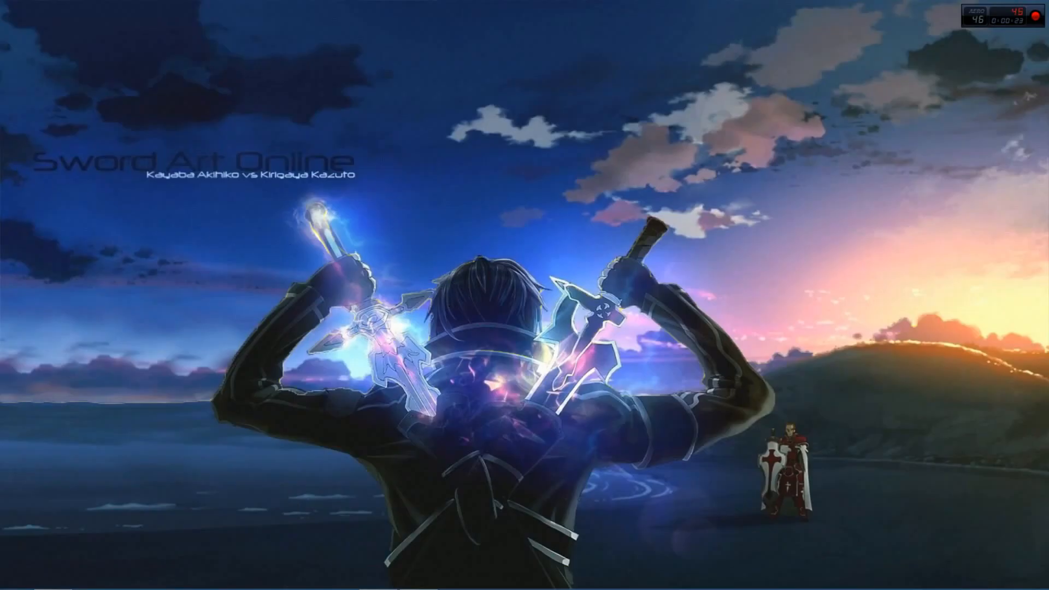
key("alt+Tab")
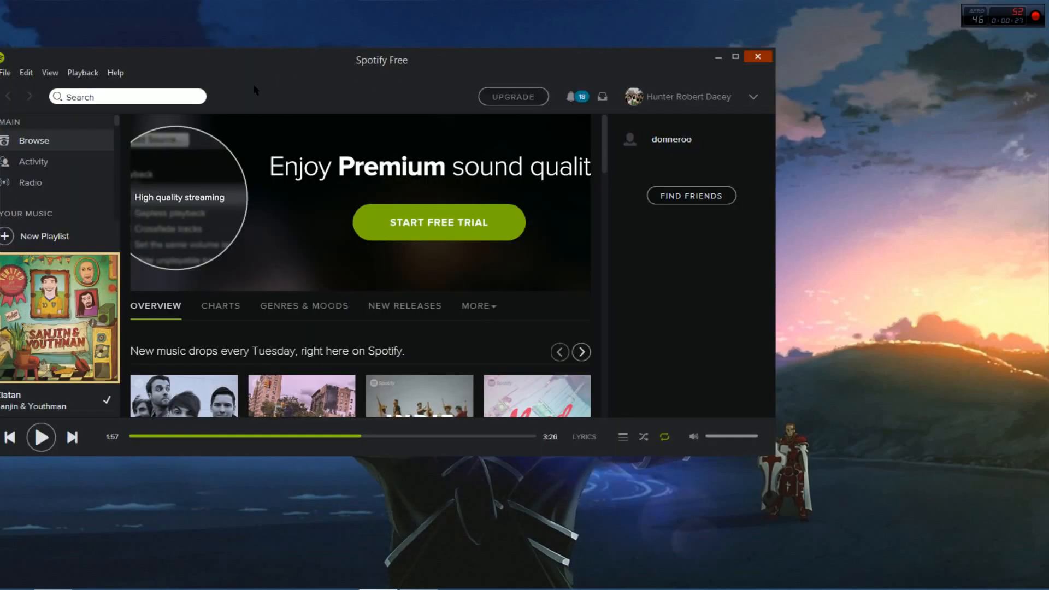
left_click_drag(343, 57, 0, 106)
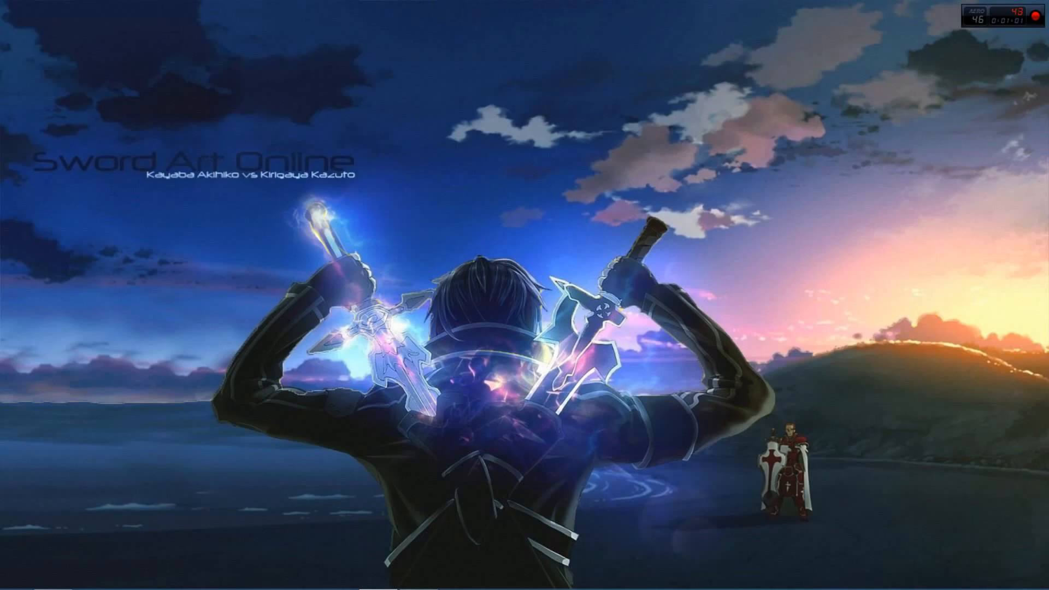
key("super+d")
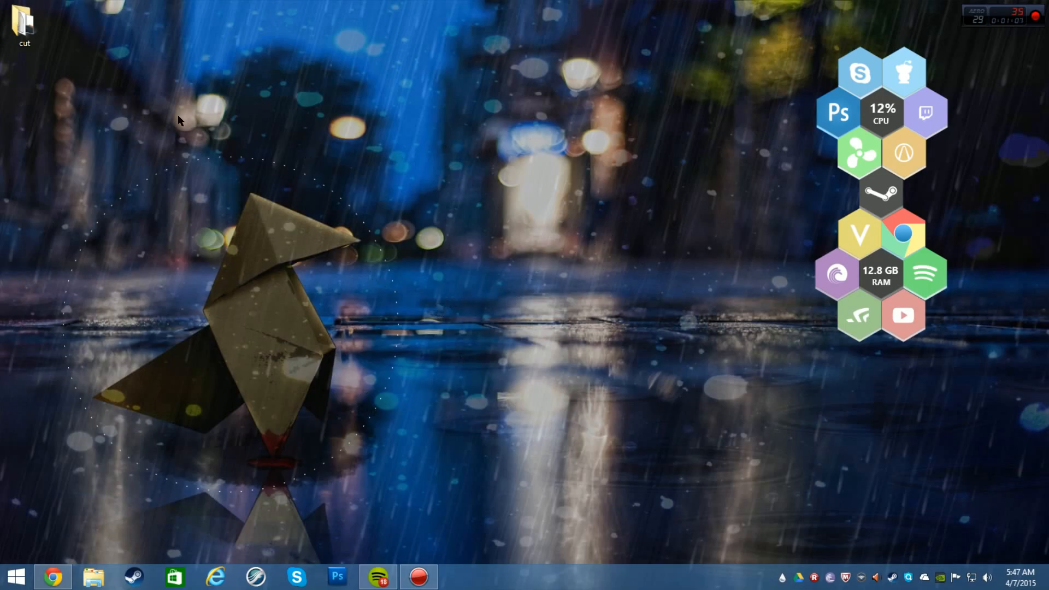
Step: Move the cut folder along the desktop's upper edge and open it
left_click_drag(22, 51, 322, 49)
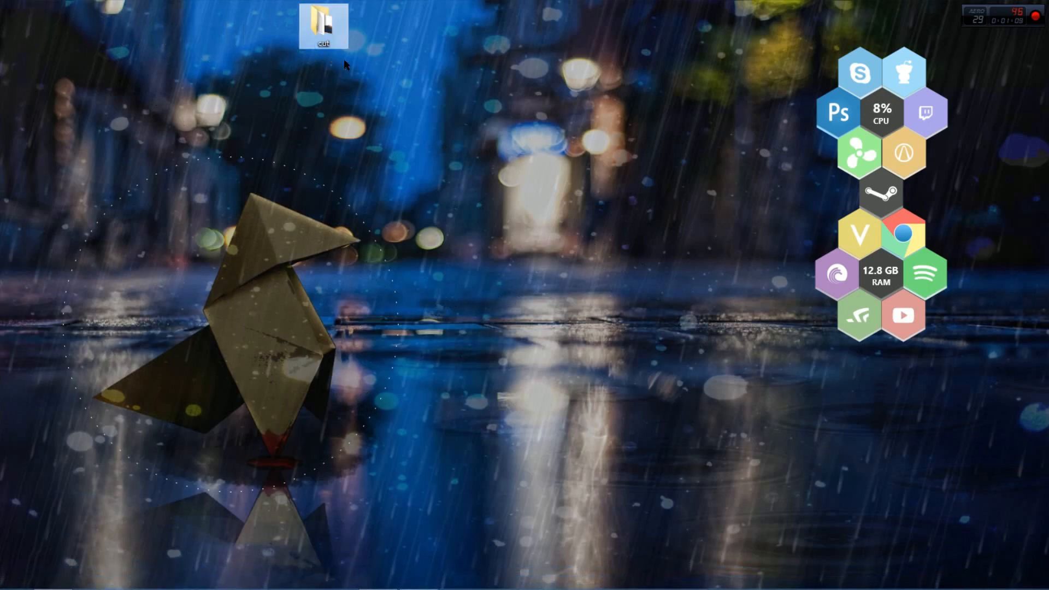
double_click(312, 26)
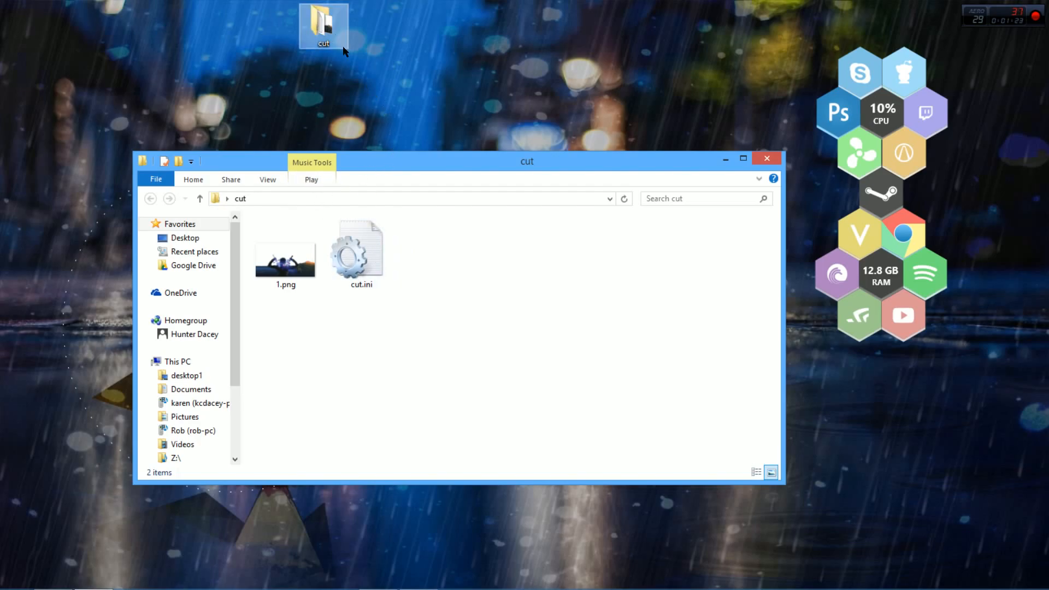
Step: Create a new text document in the cut folder and try to rename it as cut.ini
right_click(499, 297)
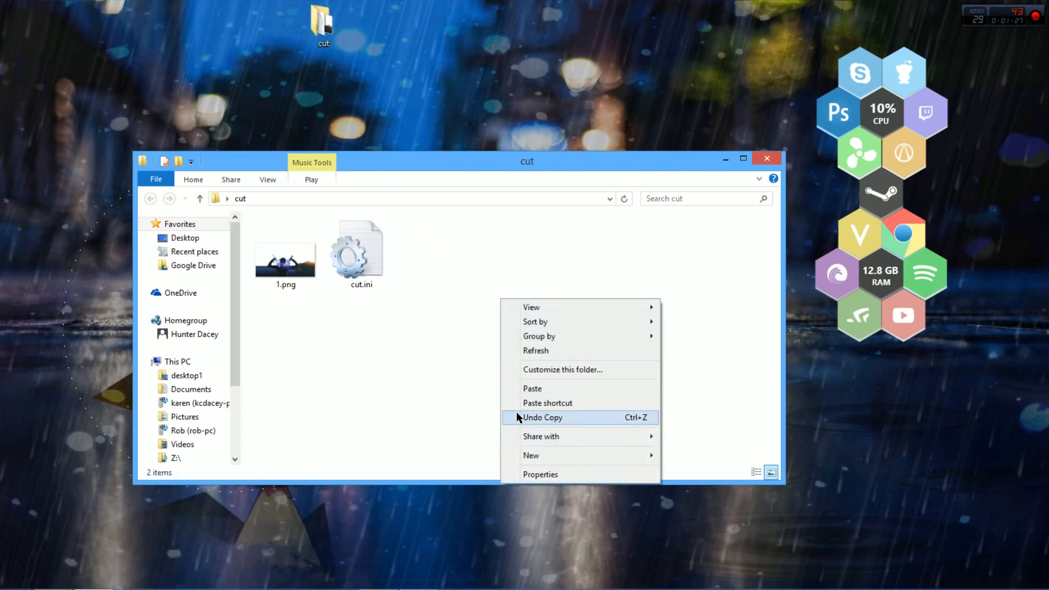
mouse_move(527, 454)
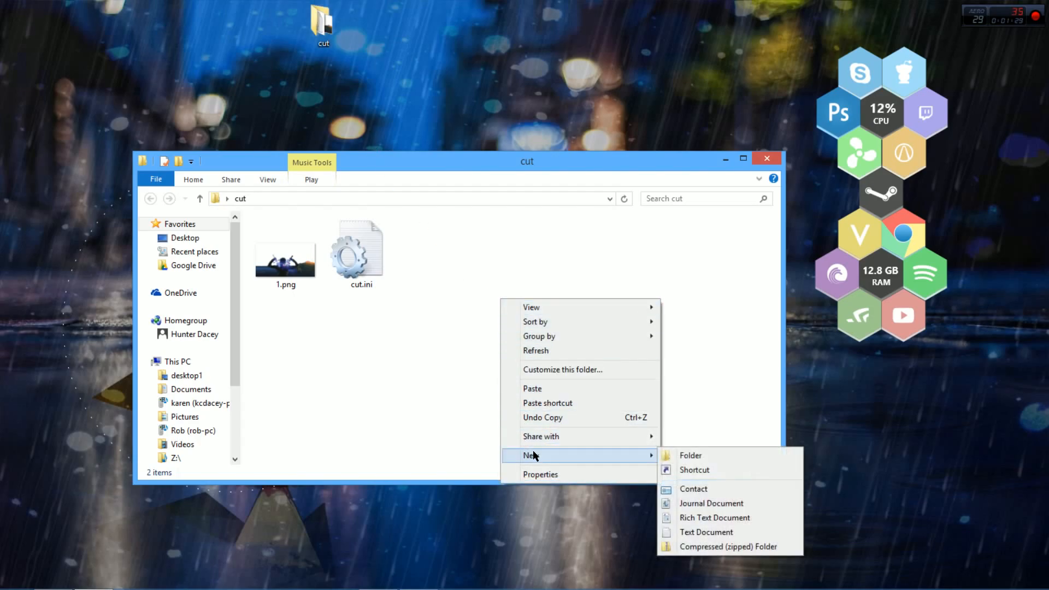
left_click(689, 532)
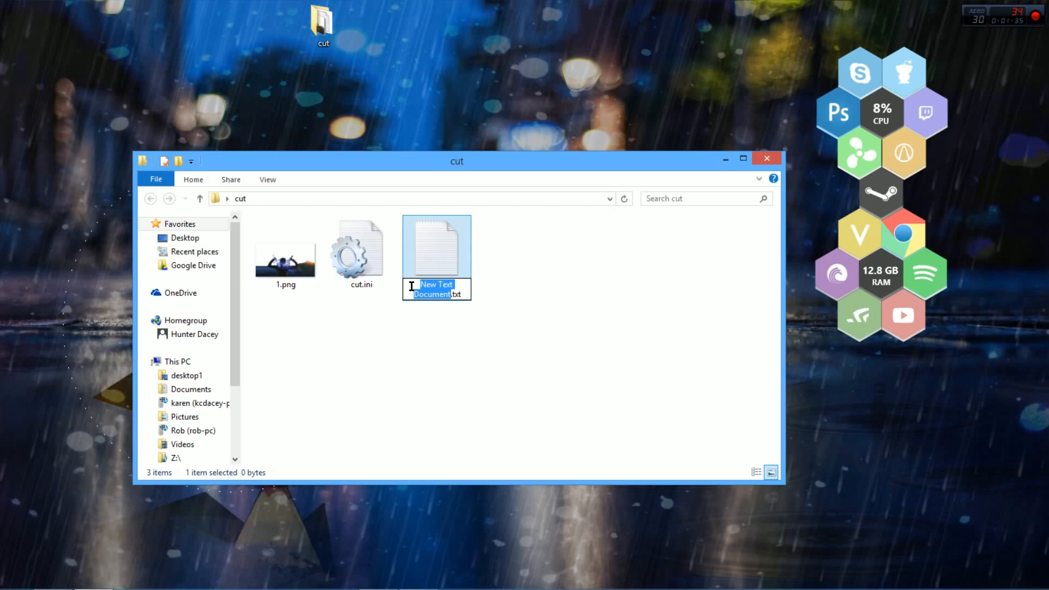
left_click_drag(418, 283, 473, 299)
type("cut")
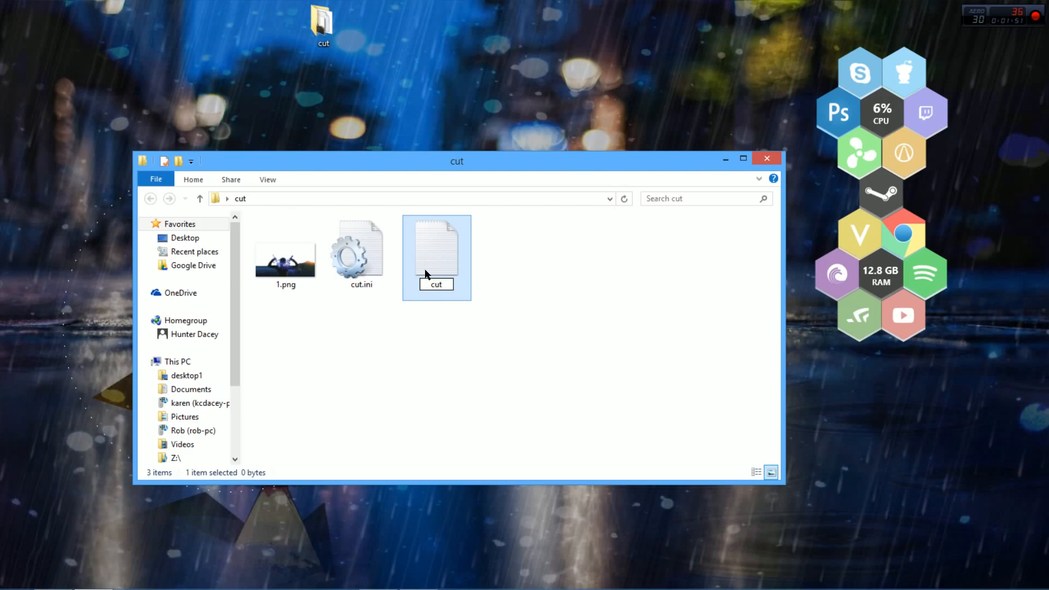
type(".ini")
key("Return")
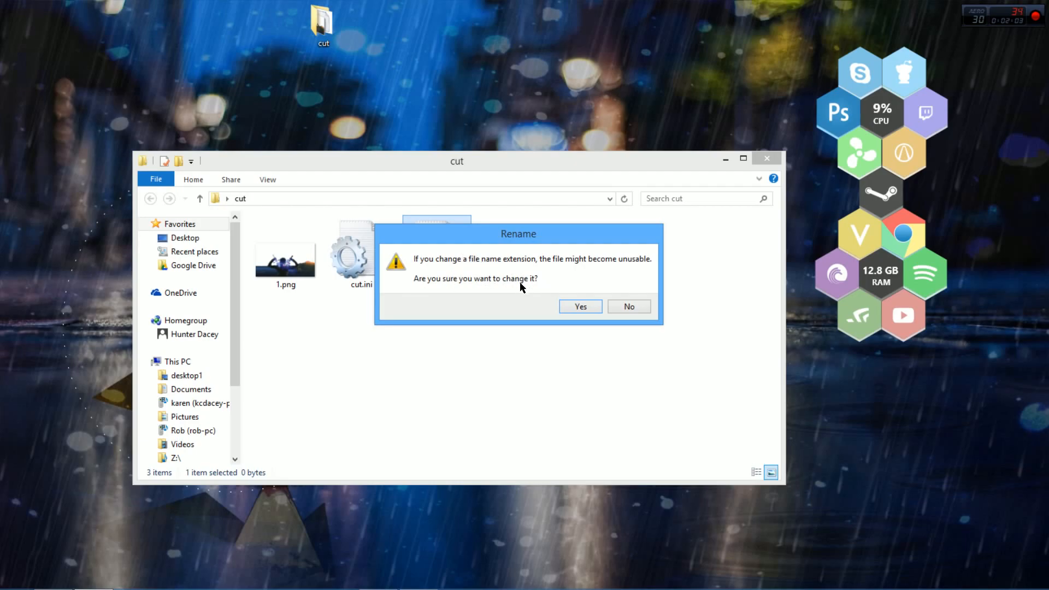
left_click(636, 310)
Step: Delete the new text document from the cut folder
right_click(432, 266)
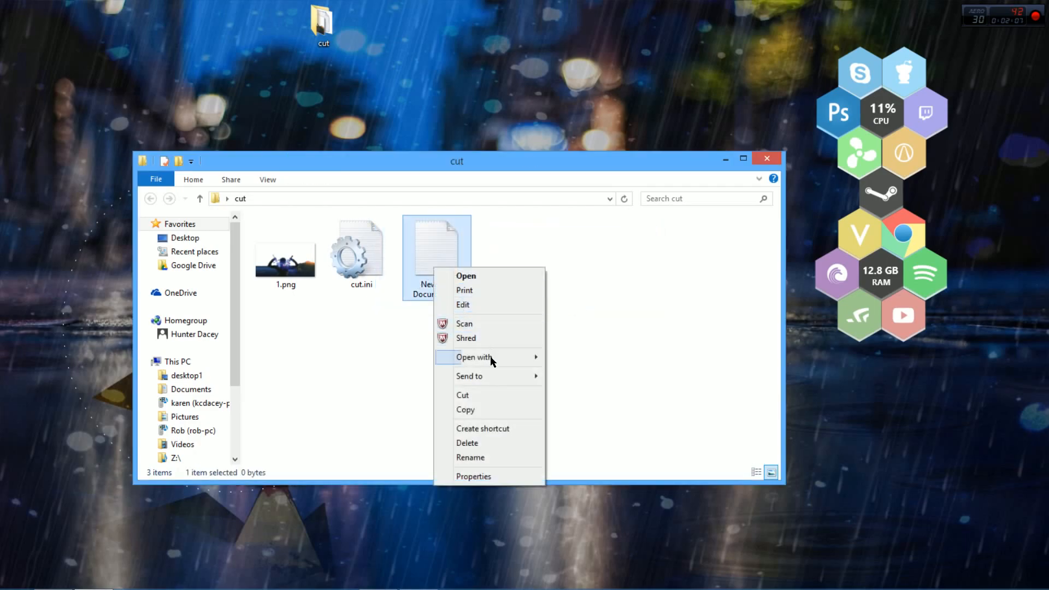
left_click(470, 441)
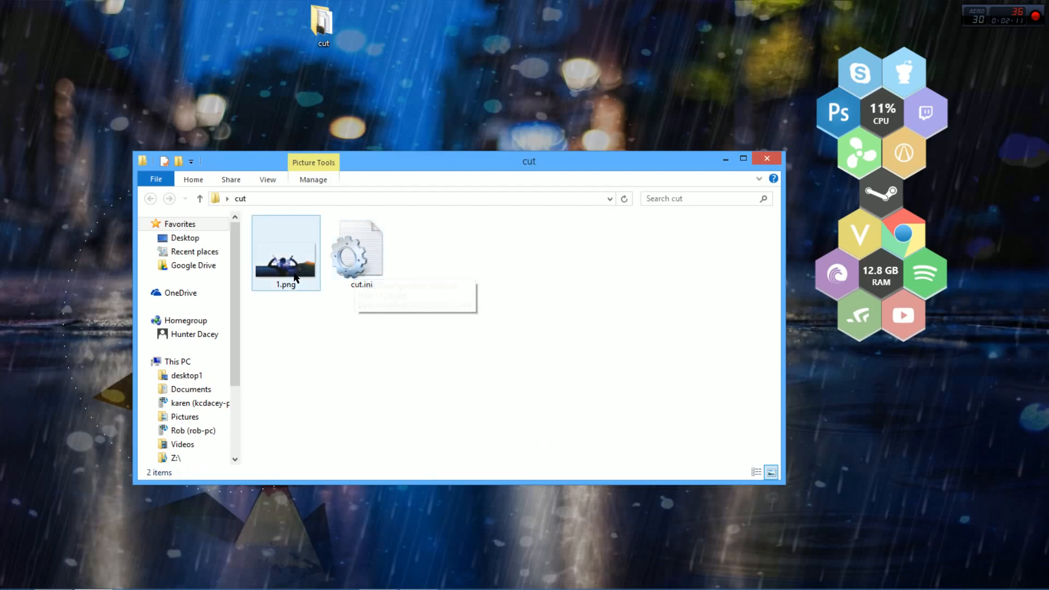
Step: Open cut.ini in Notepad, examine its Rainmeter and ReWall settings, and minimize it
left_click(369, 241)
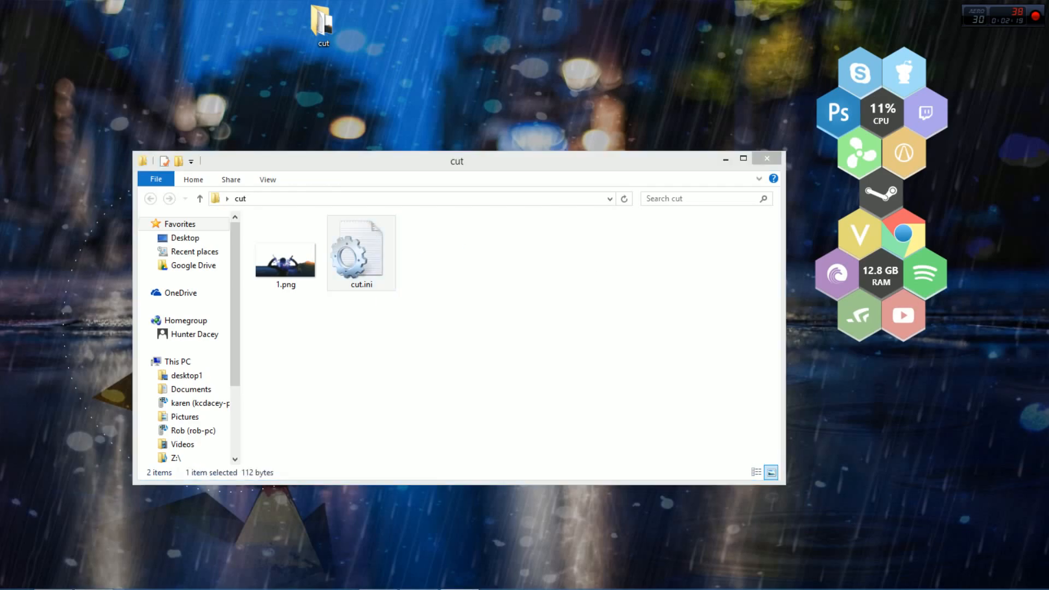
left_click_drag(1045, 109, 465, 263)
left_click_drag(480, 160, 322, 0)
left_click_drag(785, 12, 511, 100)
left_click(765, 94)
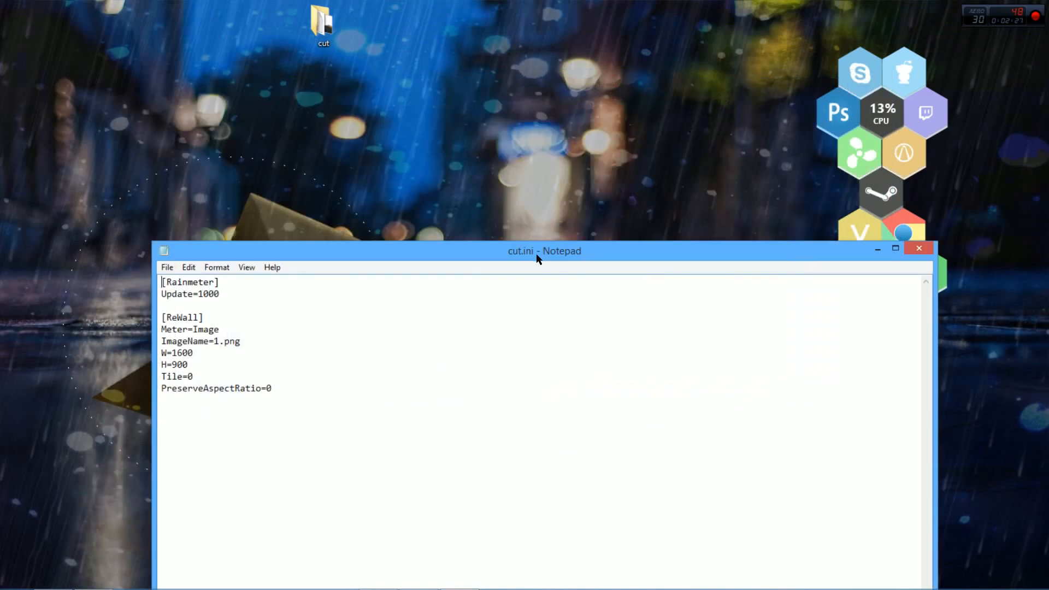
left_click_drag(533, 248, 415, 55)
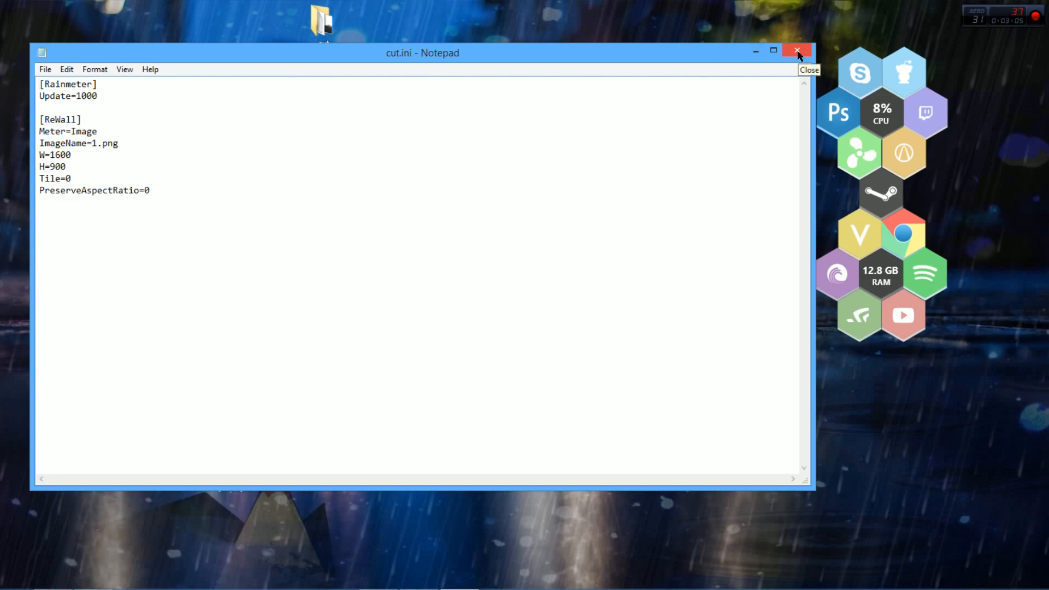
left_click(757, 52)
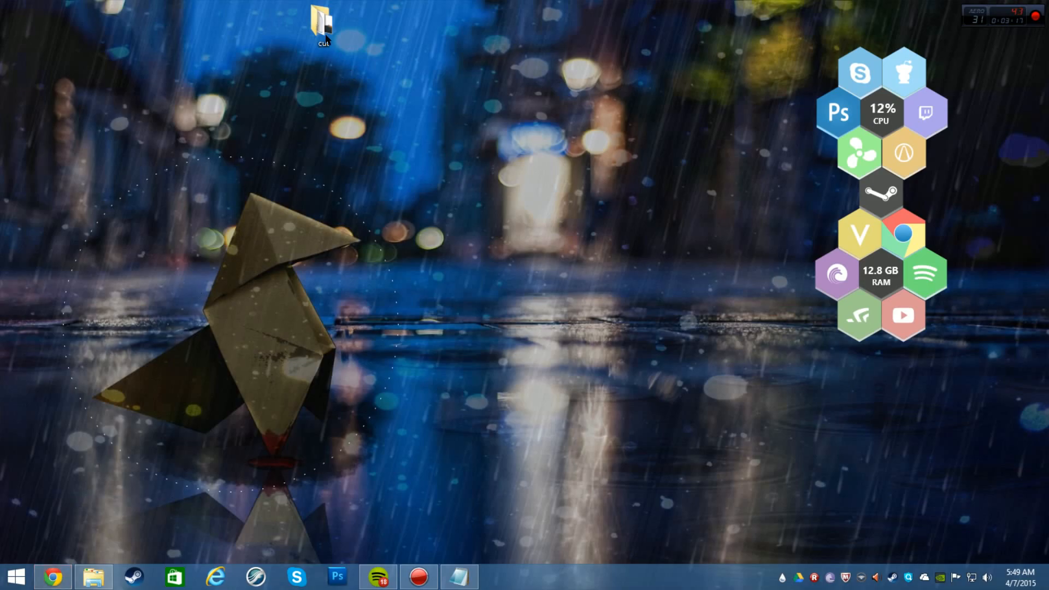
Step: Find the Sword Art Online wallpaper JPG in the Pictures folder, view it in Windows Photo Viewer and close the viewer
mouse_move(93, 576)
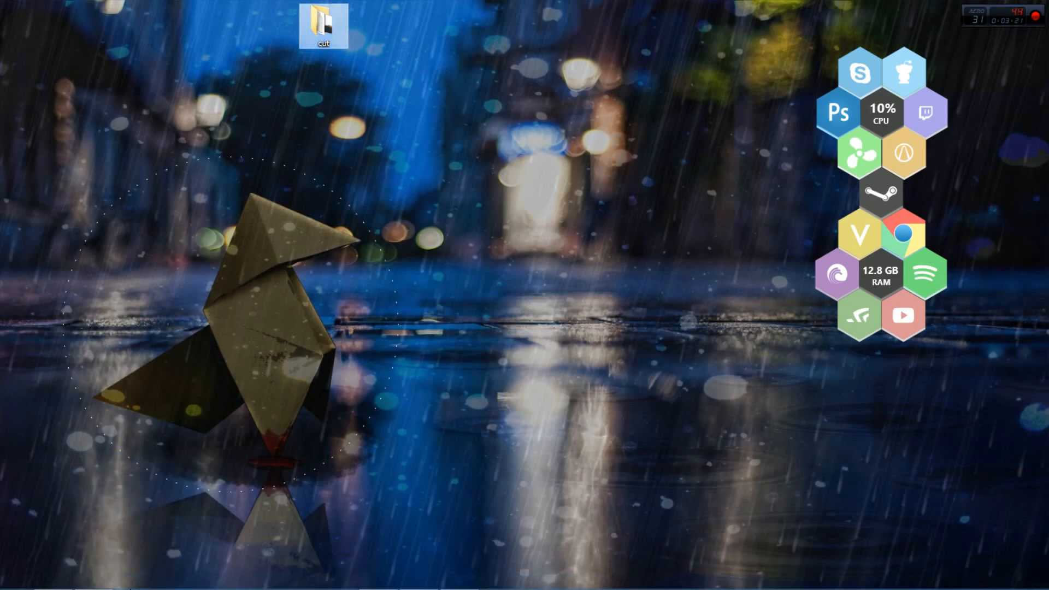
left_click(94, 577)
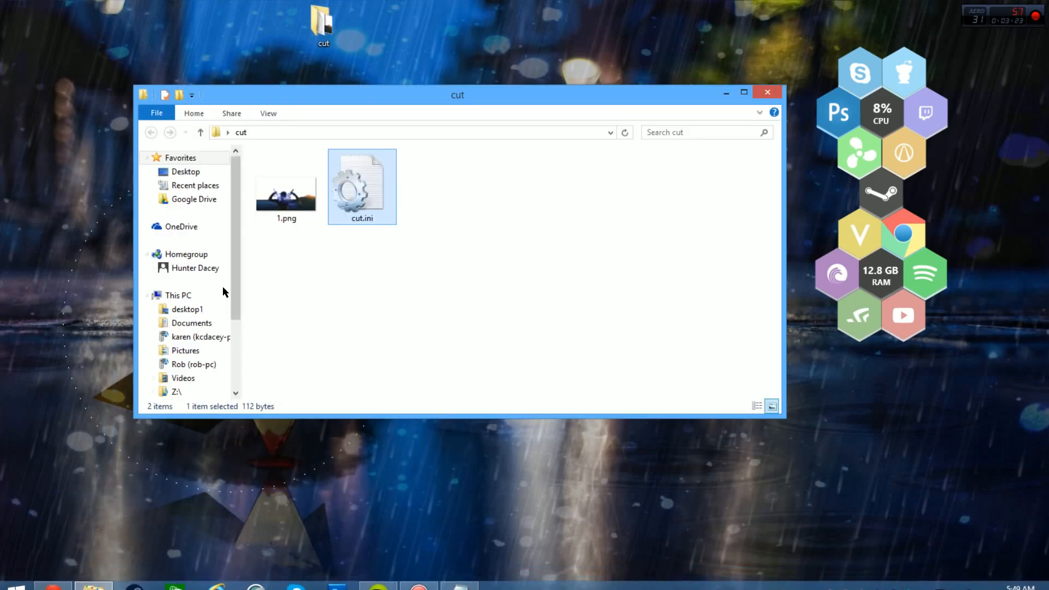
left_click(185, 350)
left_click_drag(773, 199, 769, 237)
scroll(767, 284, "down", 10)
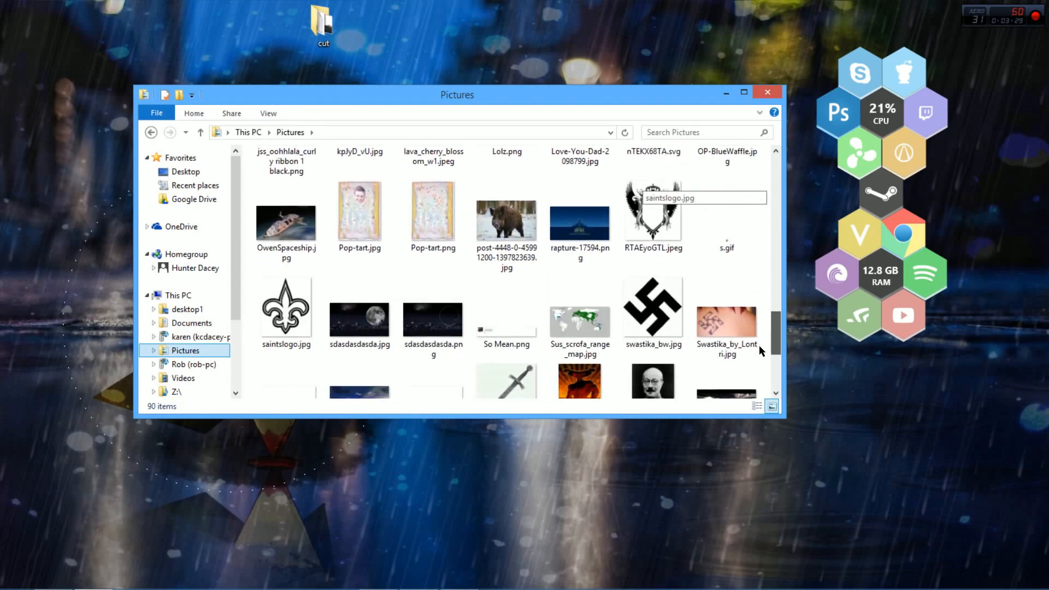
double_click(379, 245)
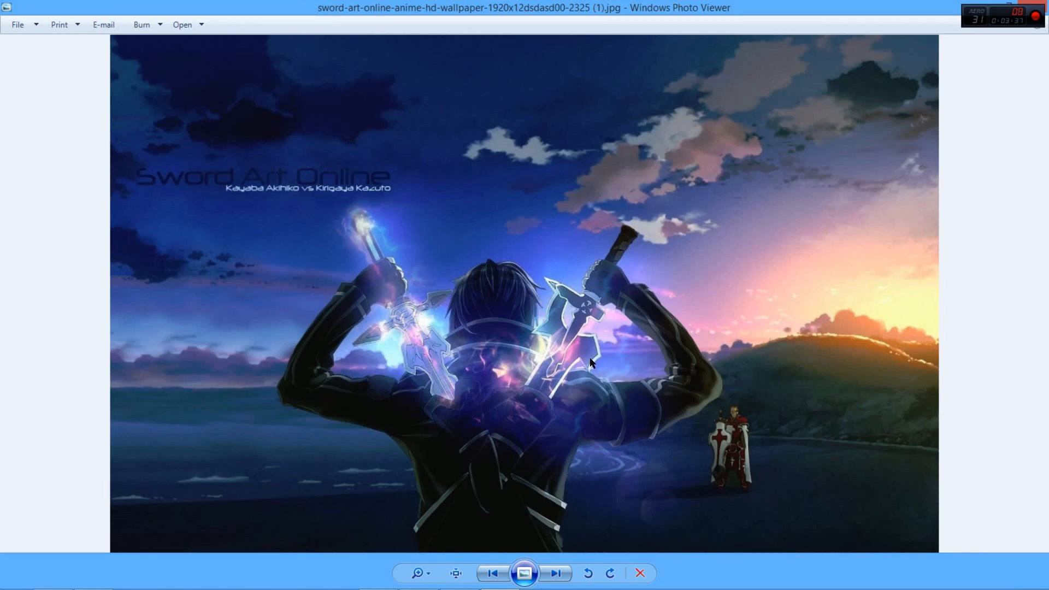
left_click_drag(562, 10, 431, 58)
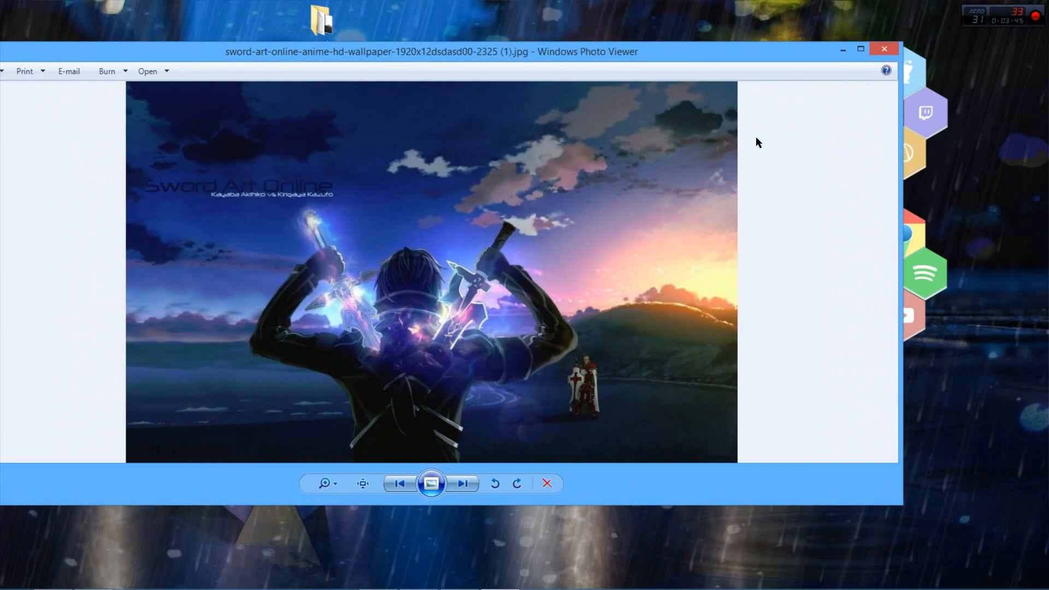
left_click(883, 49)
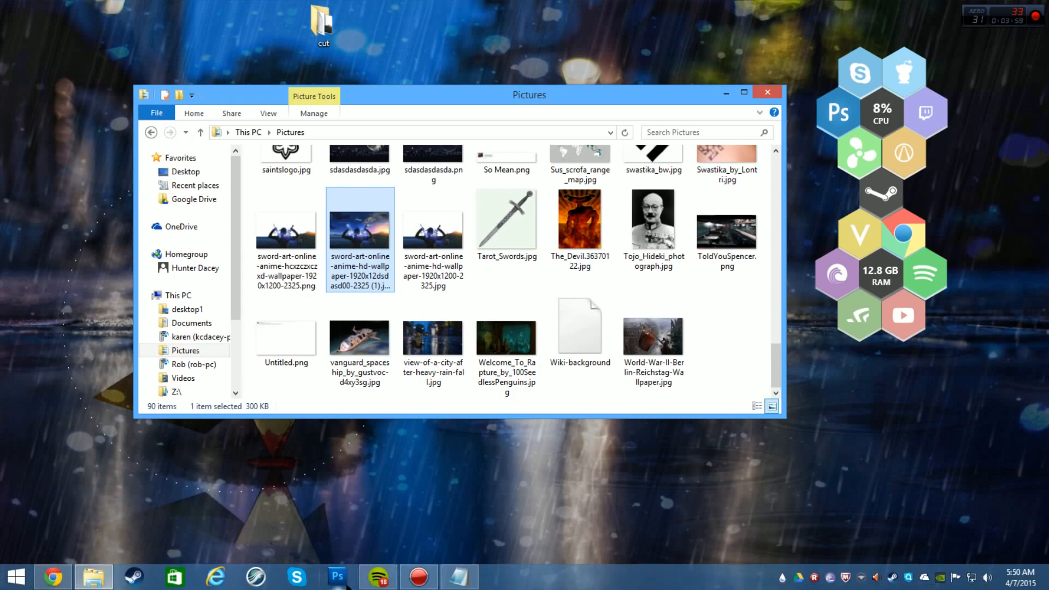
Step: Launch Photoshop and open the Sword Art Online wallpaper JPG together with 1.png
left_click(340, 585)
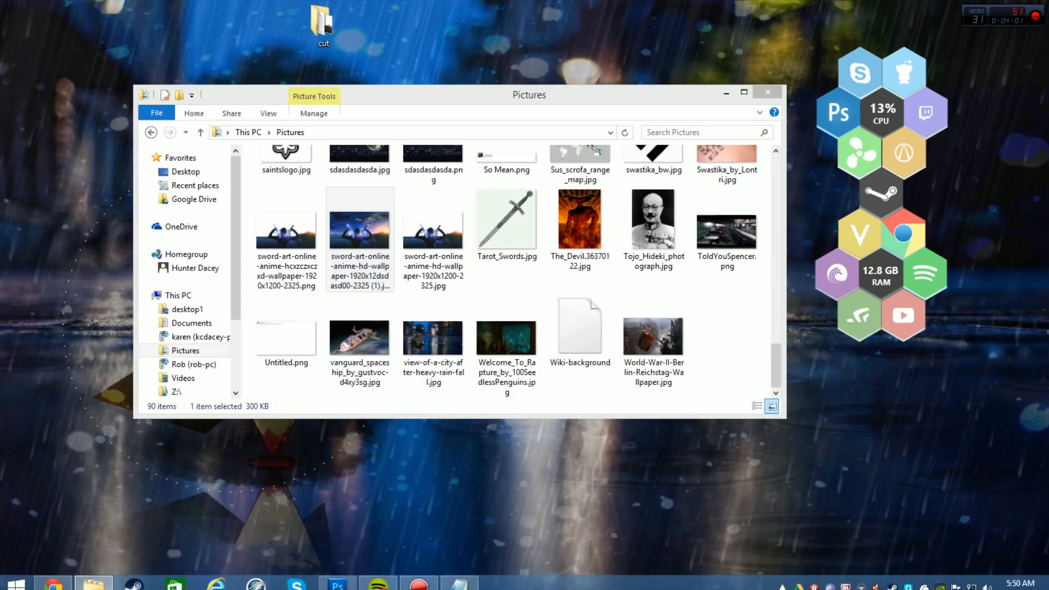
left_click(378, 225)
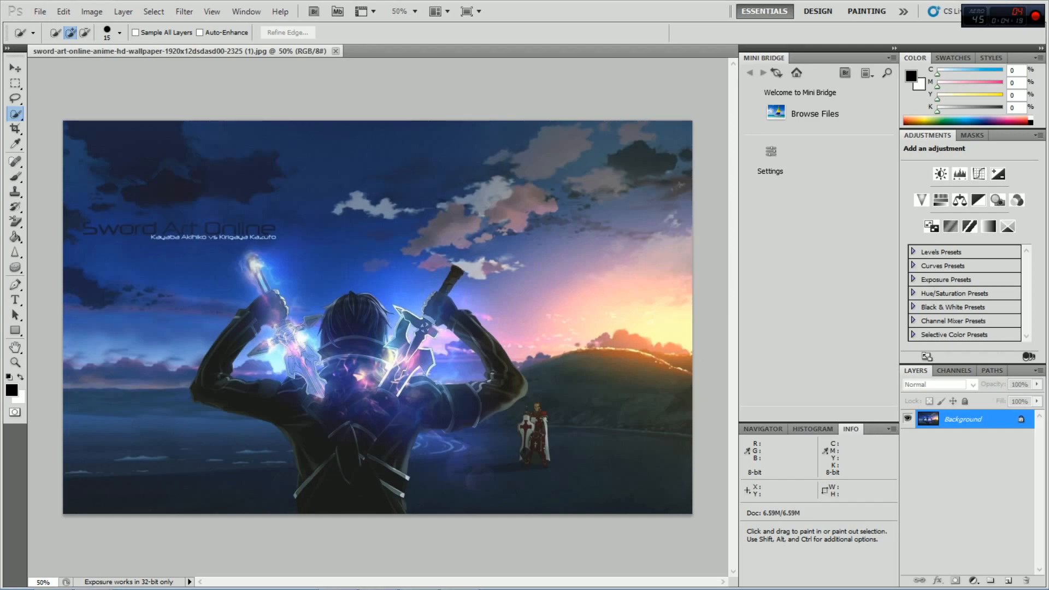
left_click_drag(48, 132, 397, 52)
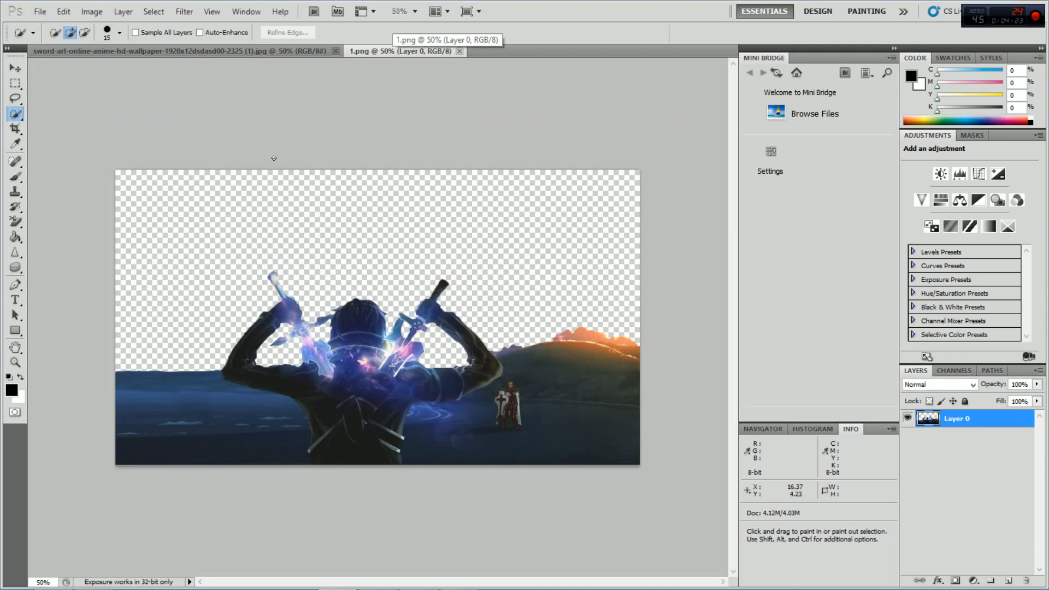
Step: Compare the original Sword Art Online wallpaper with the transparent-sky cut-out in 1.png
left_click(229, 52)
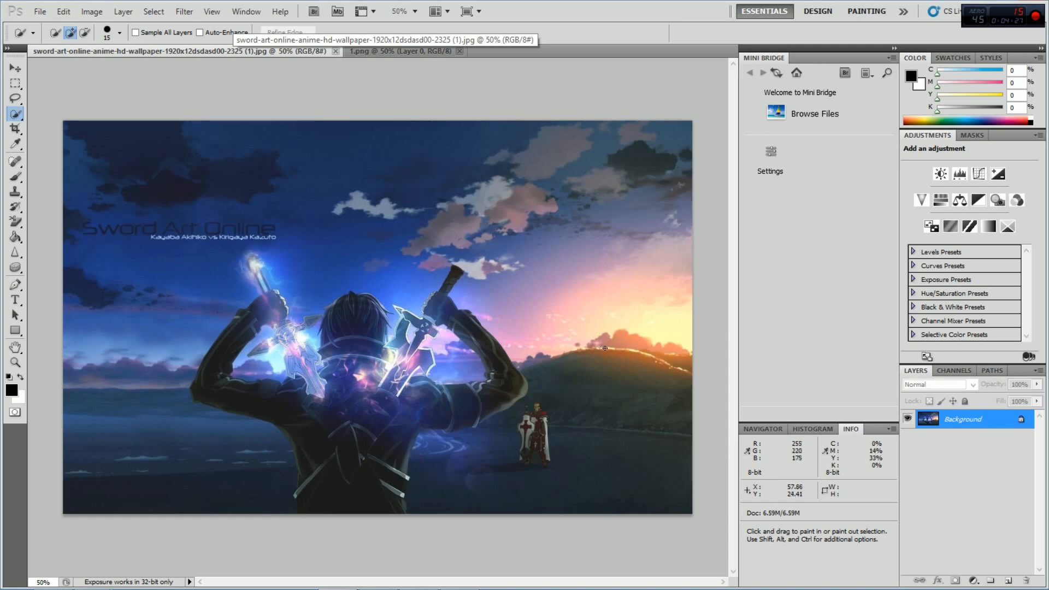
left_click(420, 51)
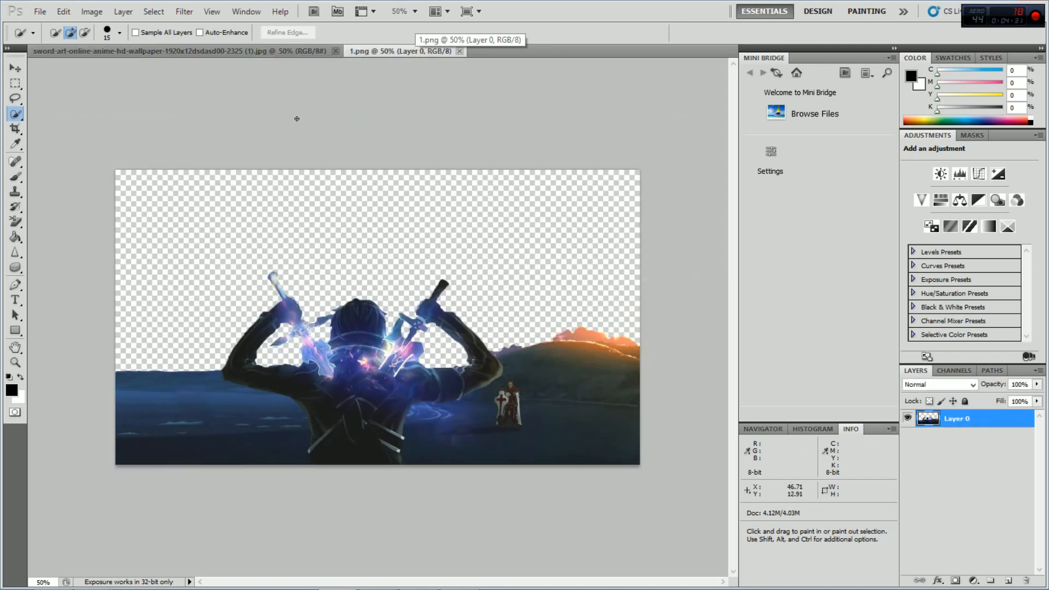
left_click(170, 54)
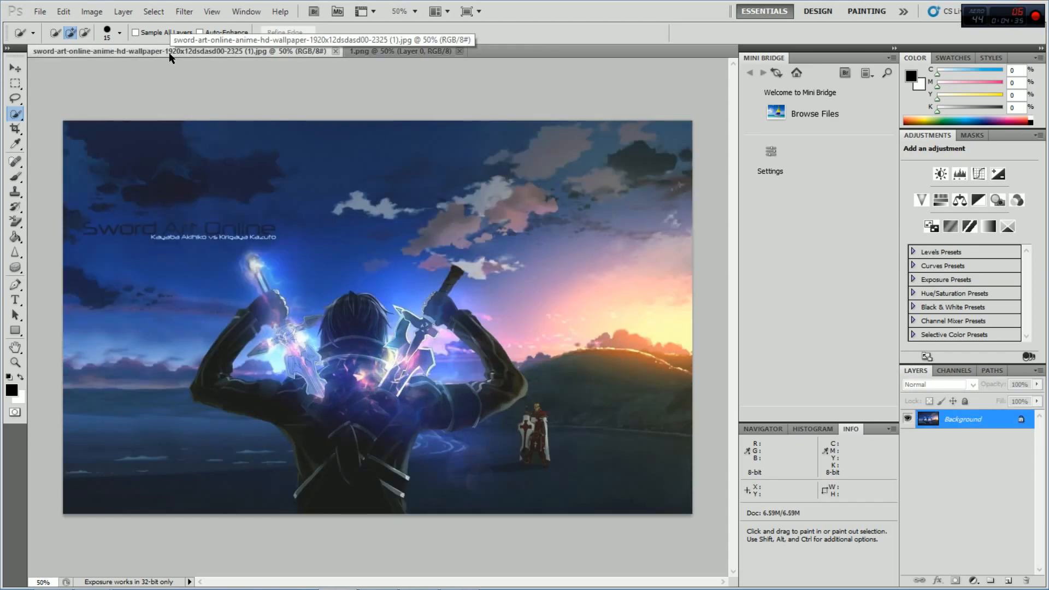
left_click(396, 52)
left_click(203, 52)
left_click(418, 55)
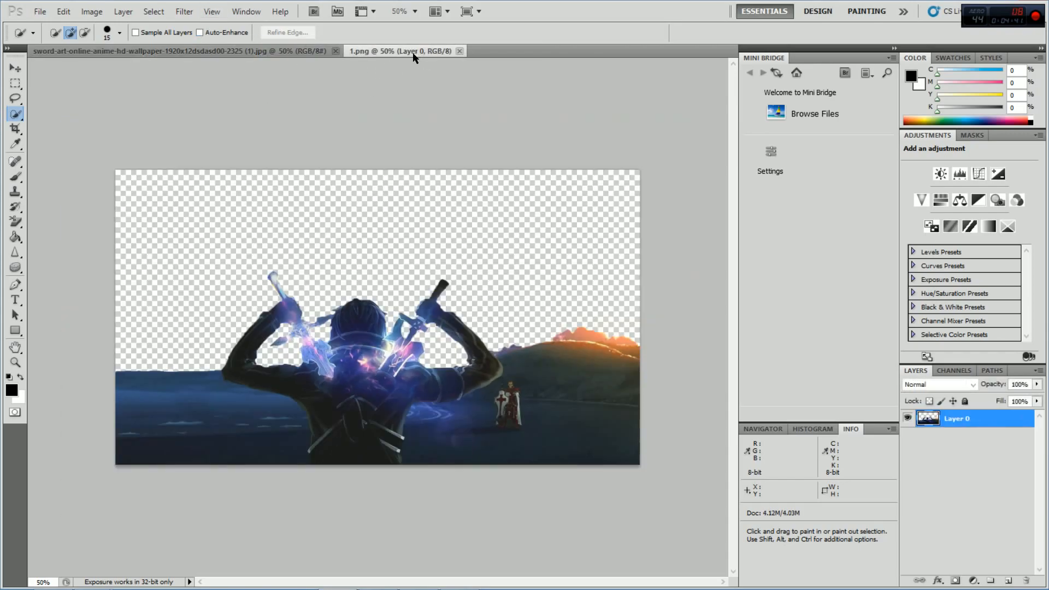
left_click(240, 55)
left_click(362, 50)
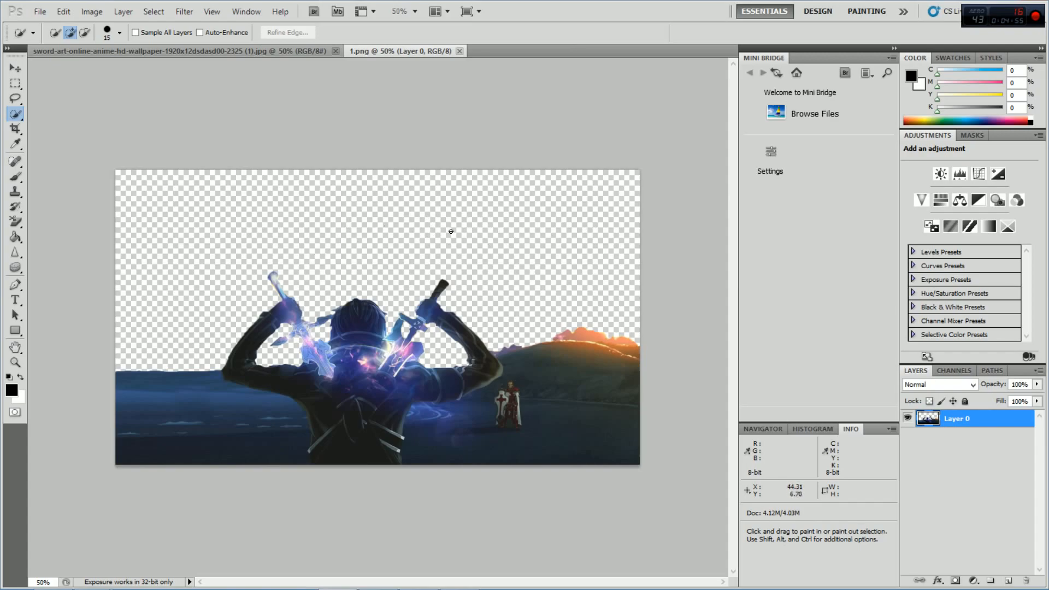
Step: Export the transparent-sky cut-out for web as a PNG-24 with transparency, saving it to the Desktop as 1.png and replacing the existing file
left_click(34, 12)
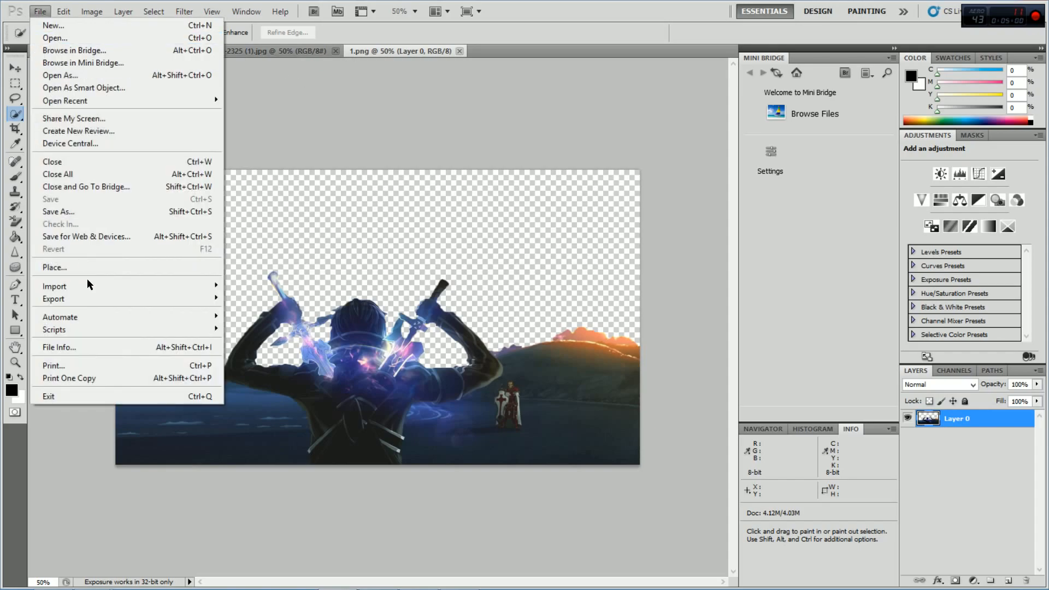
left_click(81, 236)
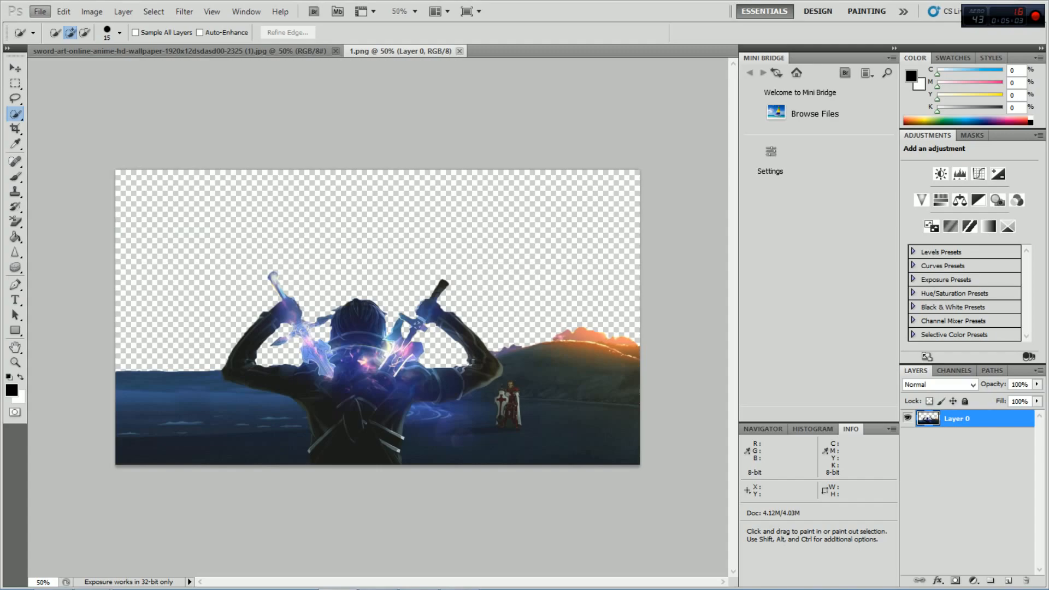
left_click_drag(0, 38, 385, 74)
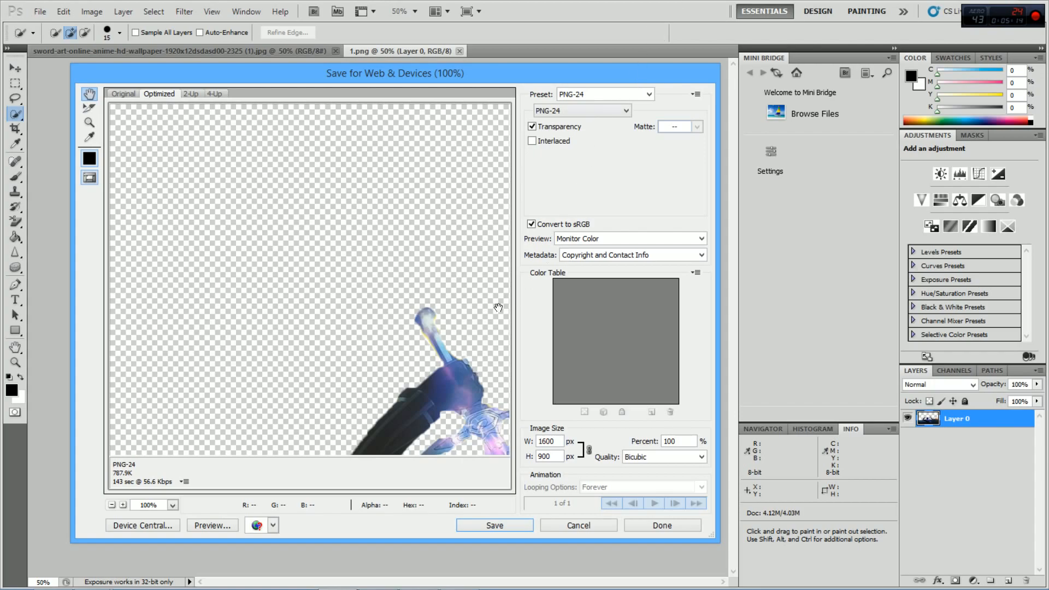
left_click(509, 521)
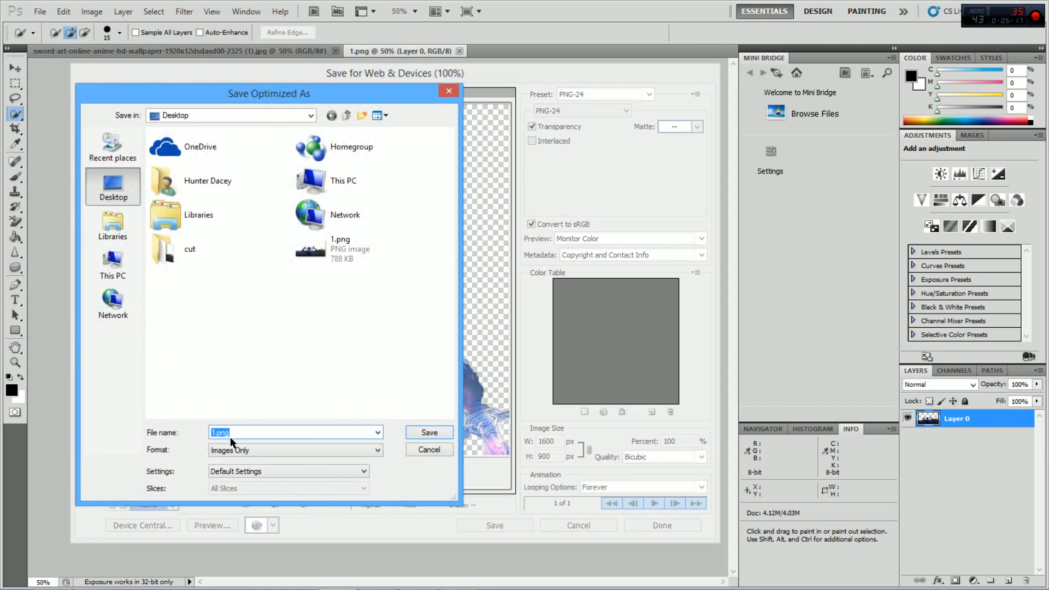
left_click(410, 433)
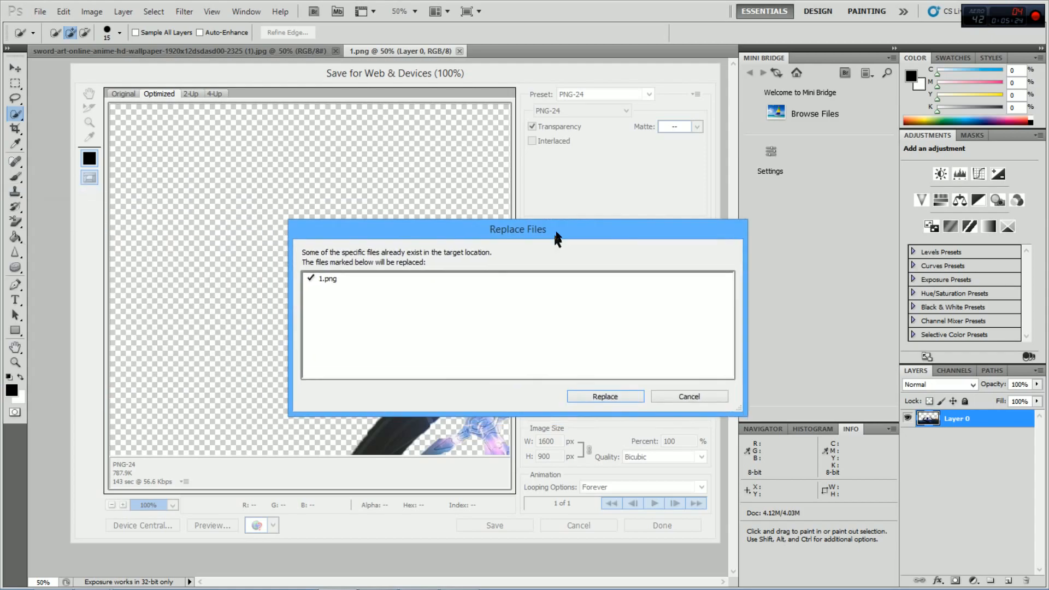
left_click(608, 380)
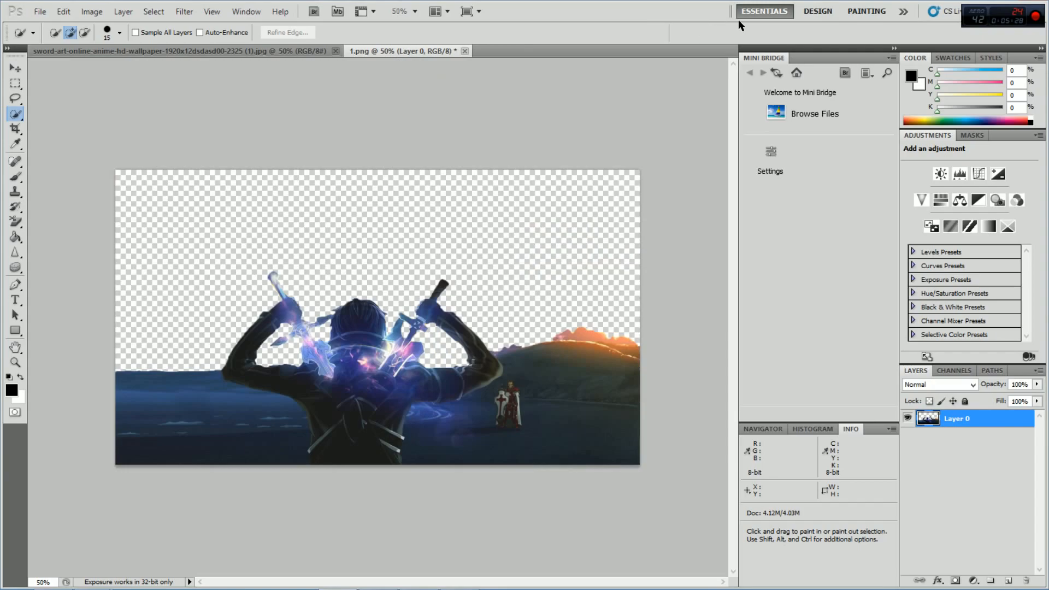
Step: Minimize Photoshop and the open cut and Pictures folder windows to get to the desktop
left_click_drag(627, 11, 472, 72)
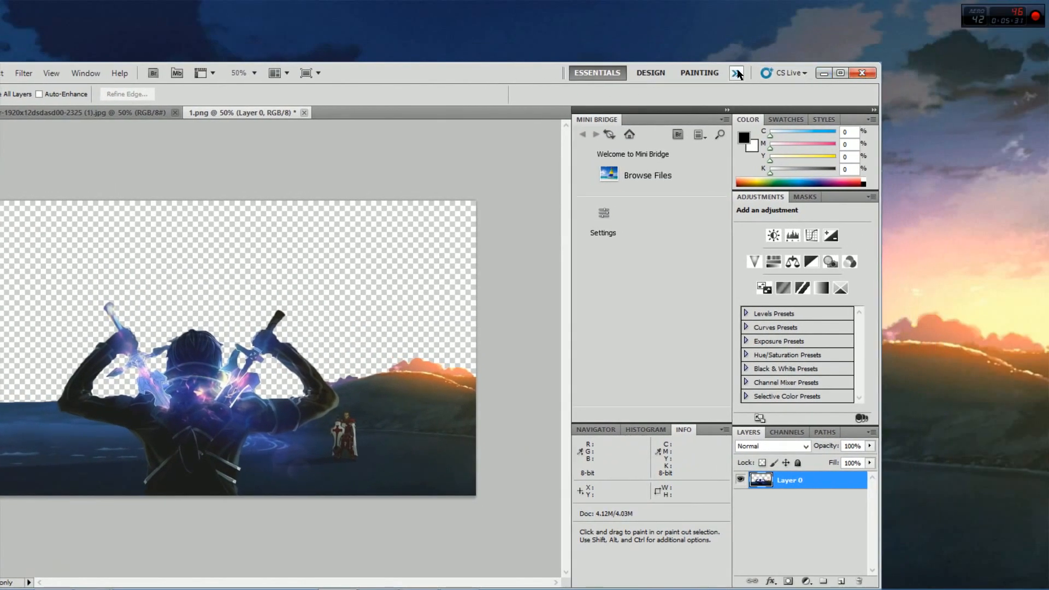
left_click(817, 72)
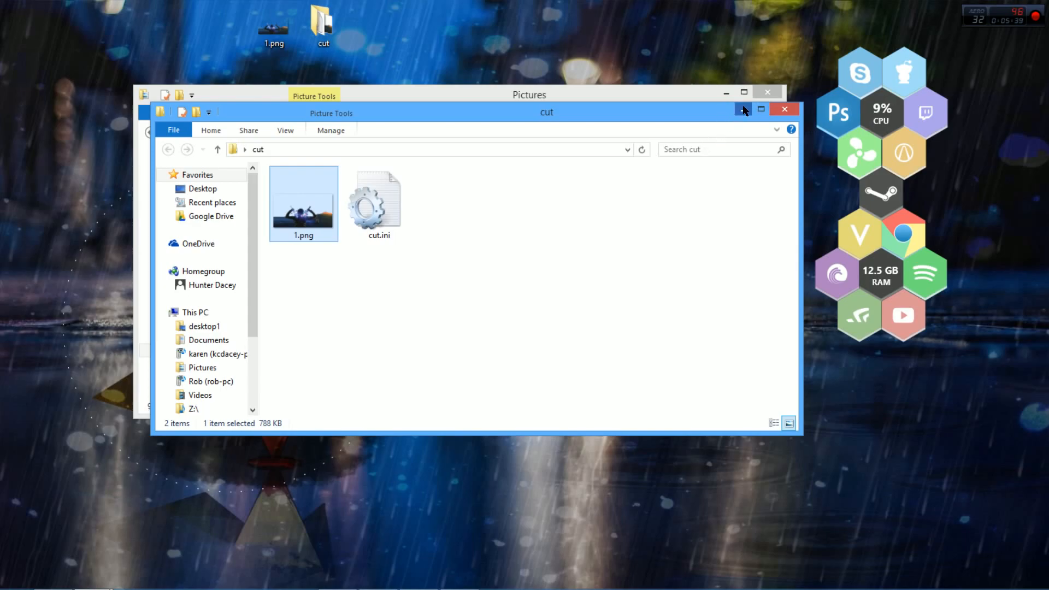
left_click(743, 109)
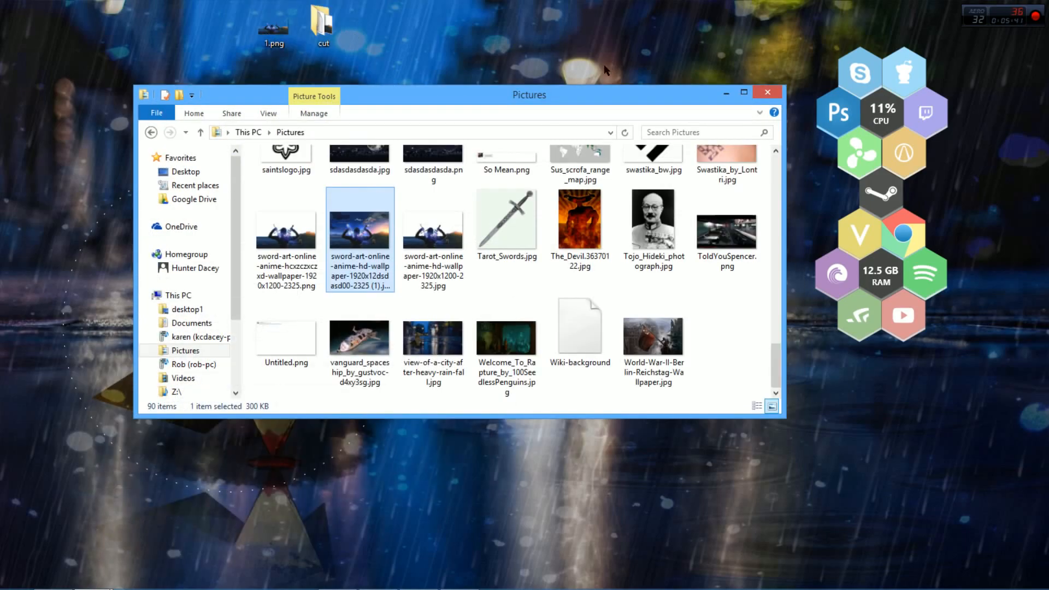
left_click(726, 93)
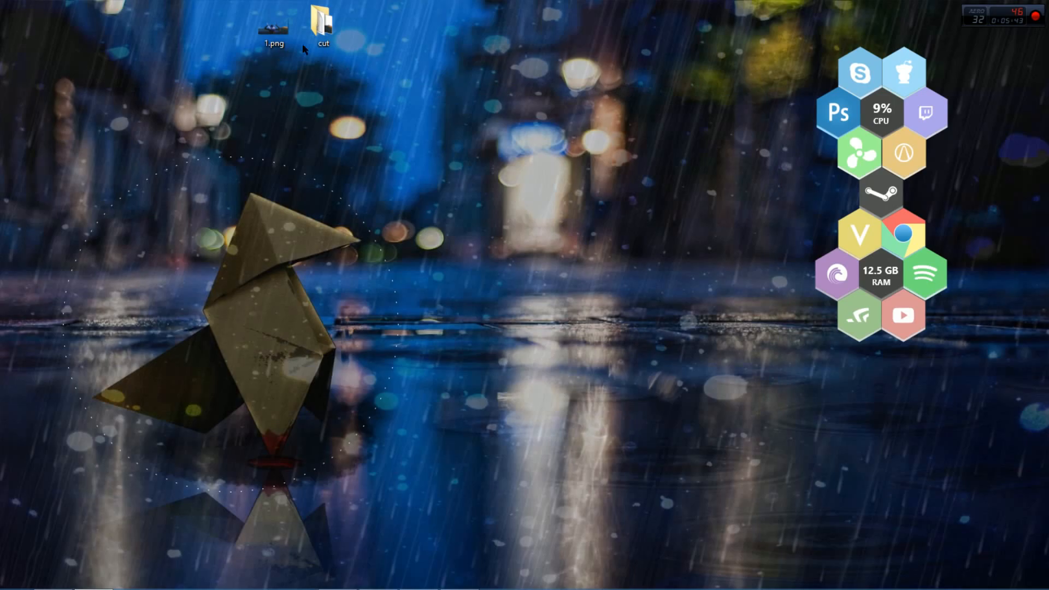
Step: Move 1.png from the desktop into the cut folder, replacing the existing copy there
left_click(268, 33)
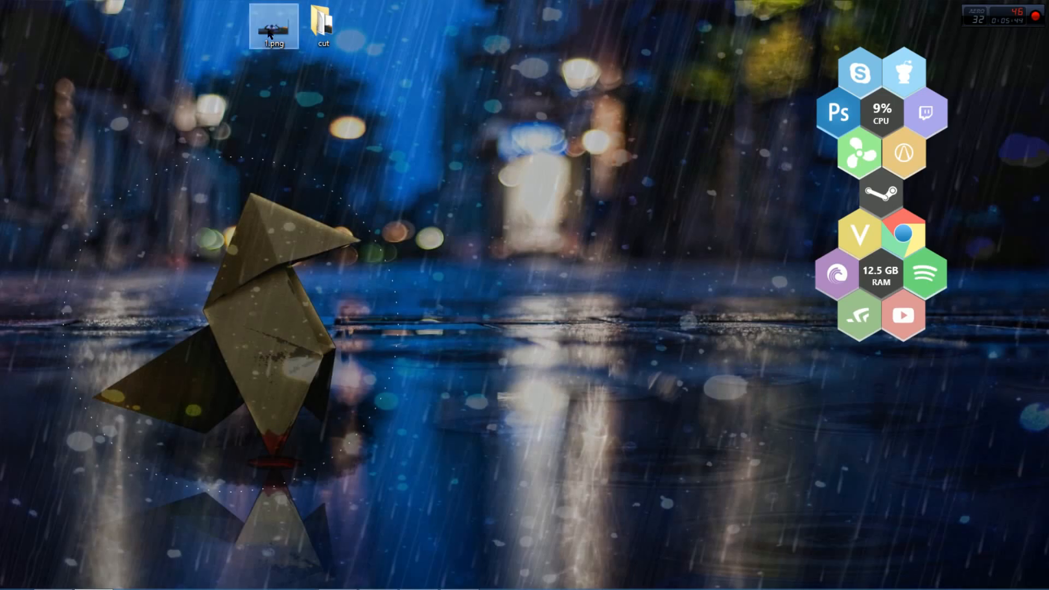
left_click(310, 29)
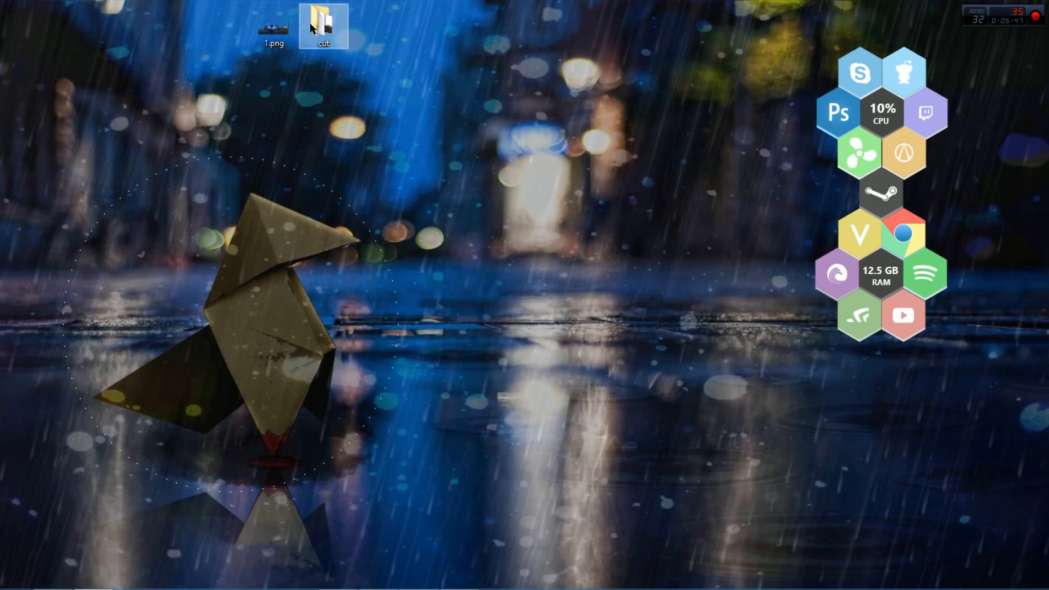
double_click(310, 24)
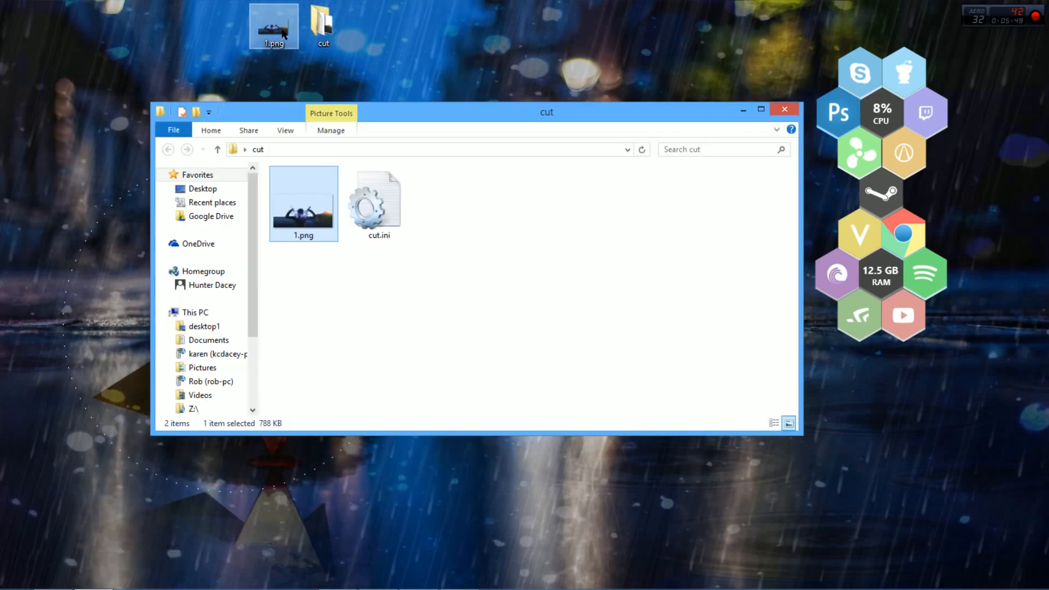
left_click_drag(316, 213, 375, 296)
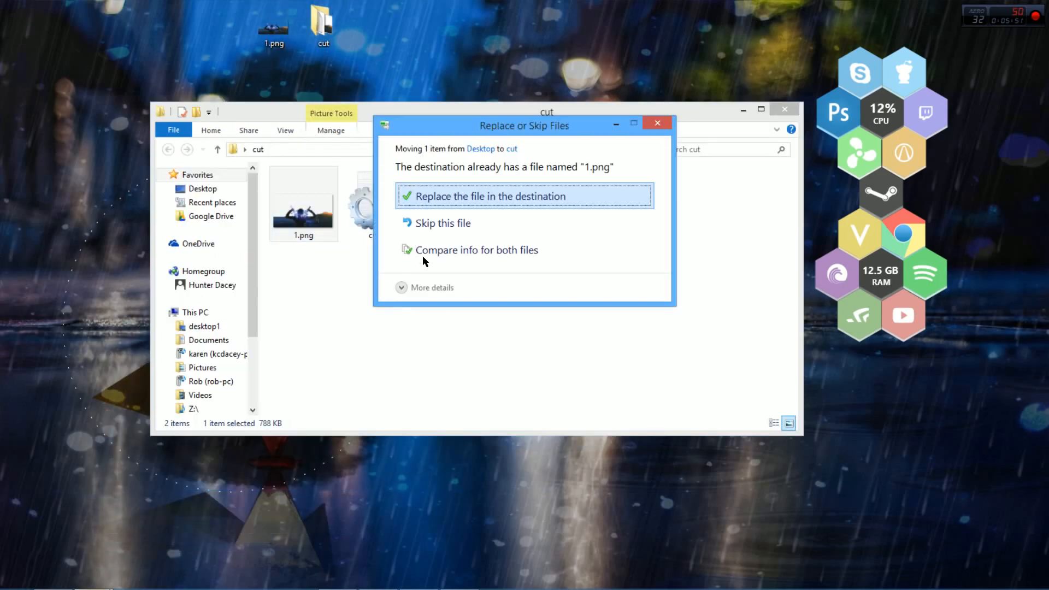
left_click(466, 196)
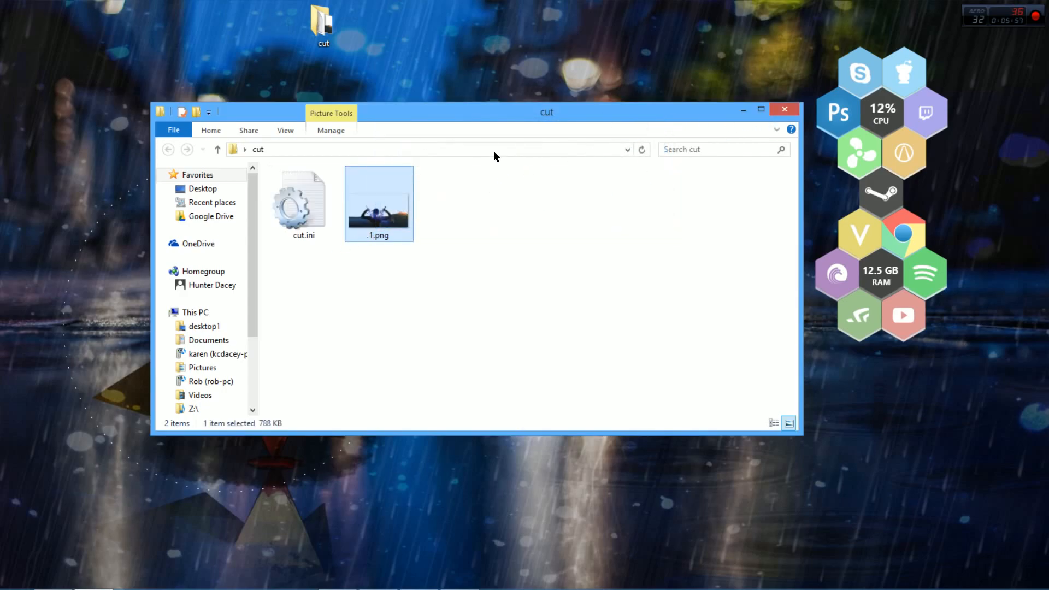
Step: Open cut.ini from the cut folder, examine the image name and the W and H values, and close it
left_click_drag(511, 119, 431, 64)
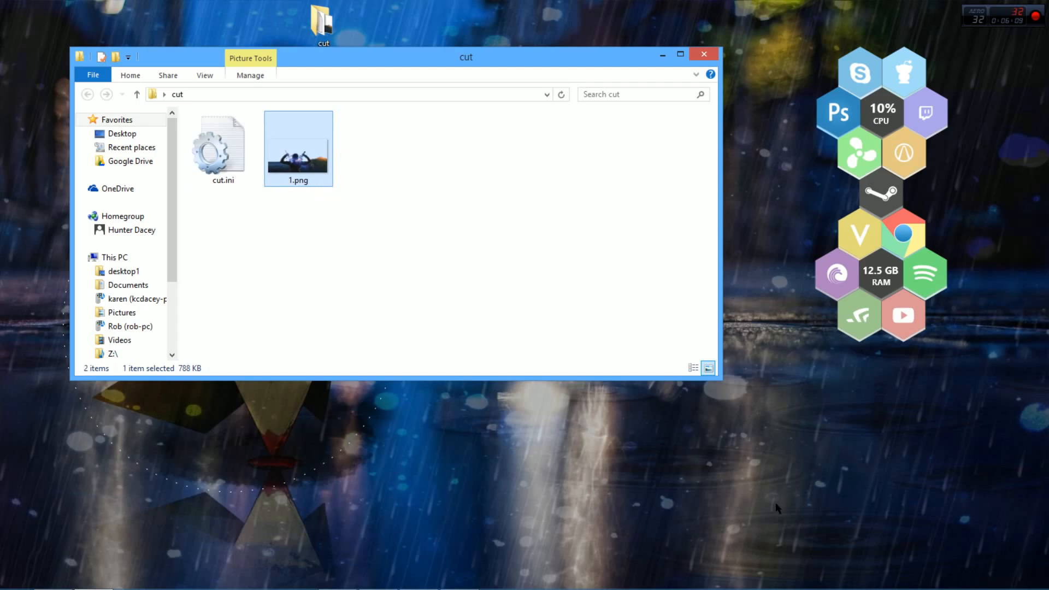
left_click(224, 161)
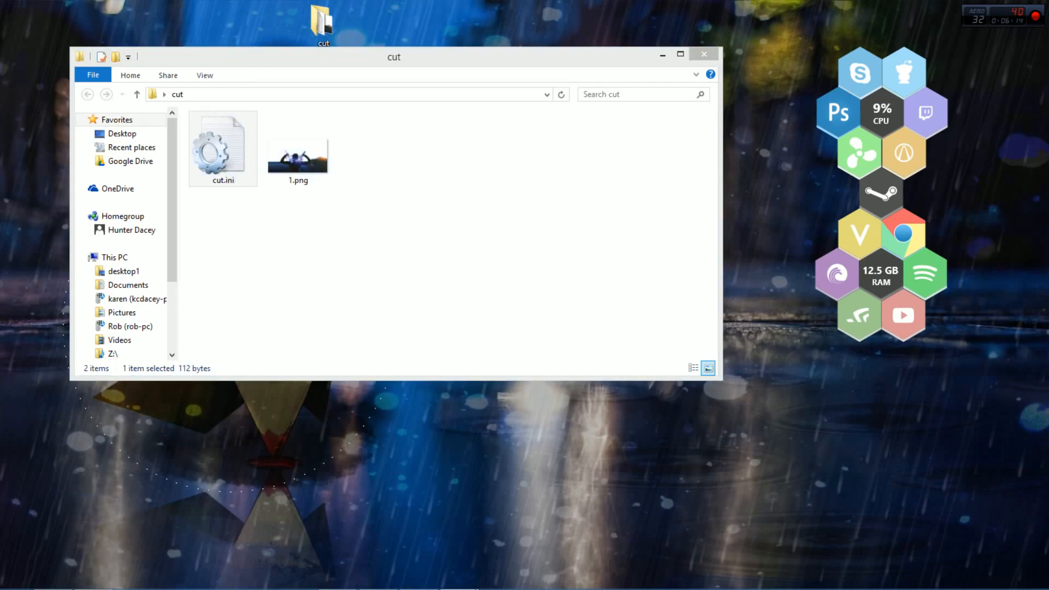
left_click_drag(434, 150, 224, 113)
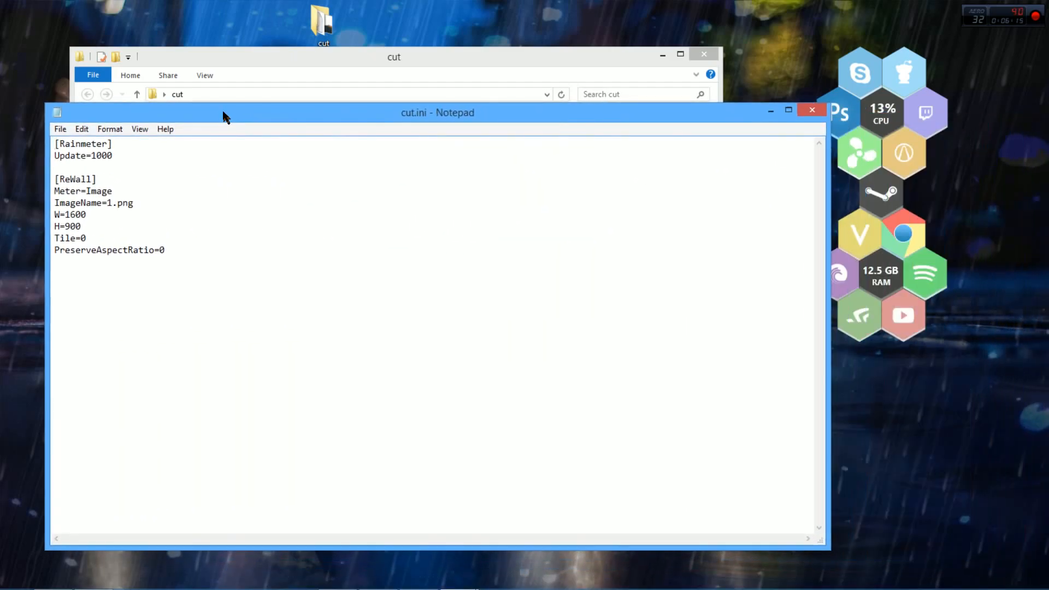
mouse_move(90, 214)
left_mouse_down()
mouse_move(53, 214)
mouse_move(84, 214)
mouse_move(55, 214)
mouse_move(58, 230)
mouse_move(59, 209)
mouse_move(50, 212)
mouse_move(57, 226)
mouse_move(85, 214)
left_mouse_up()
left_click(823, 113)
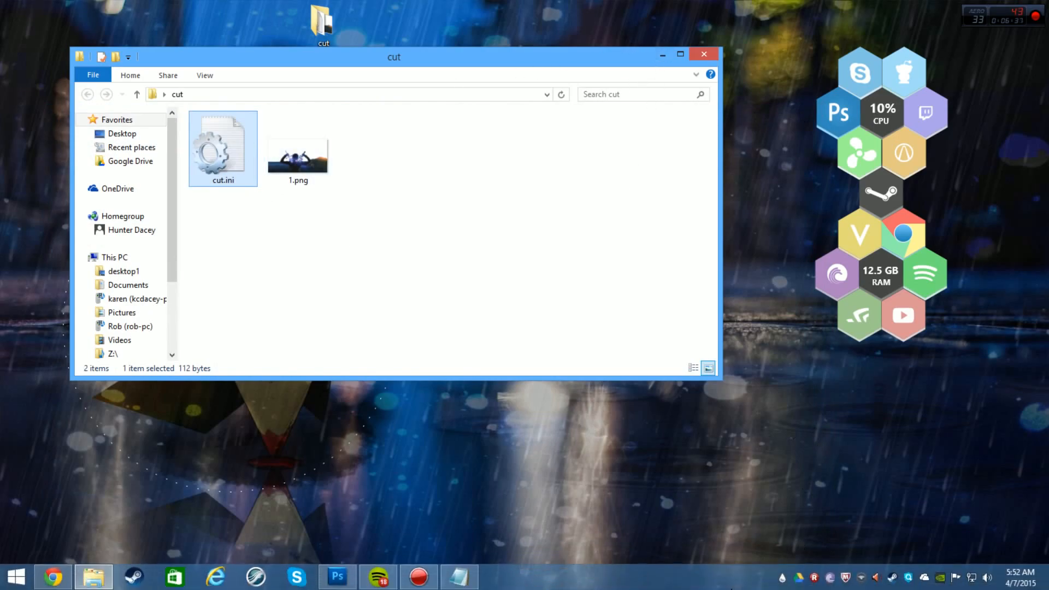
Step: Open Manage Rainmeter, open the illustro skin's folder in File Explorer and go up to the Skins folder
left_click(781, 578)
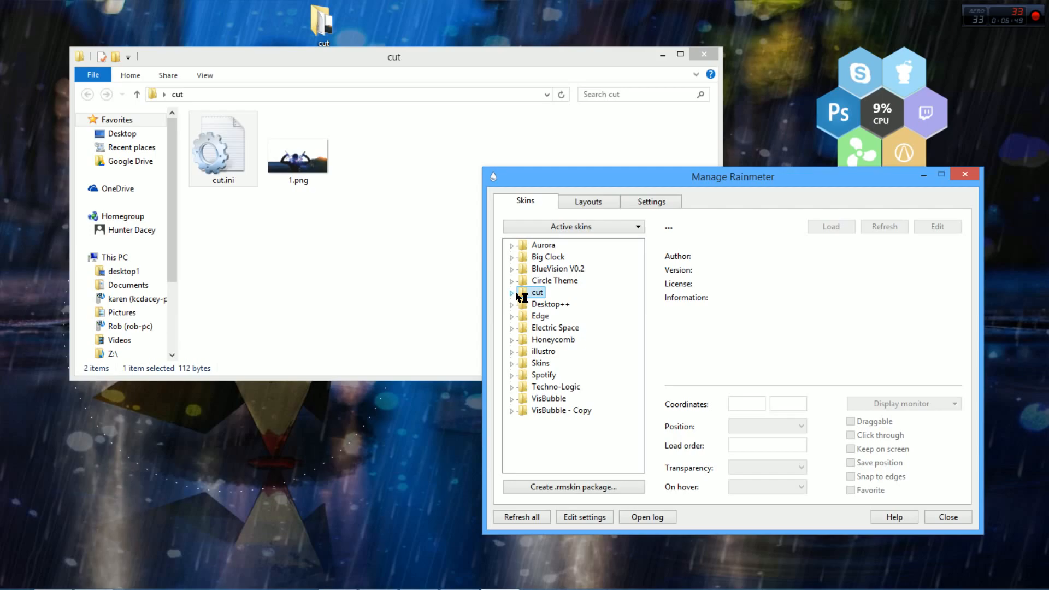
key("Up")
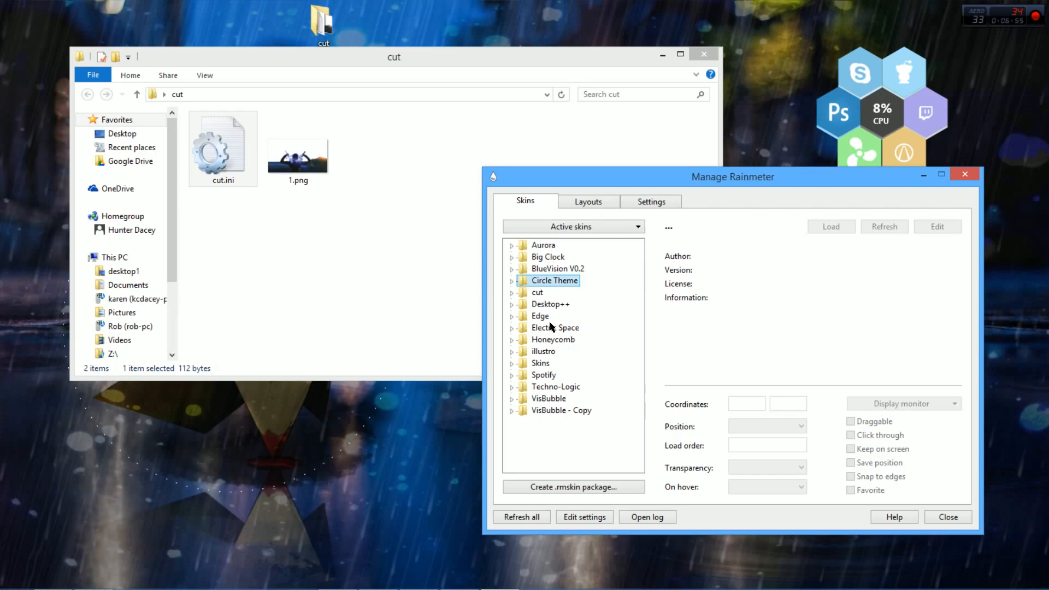
right_click(545, 351)
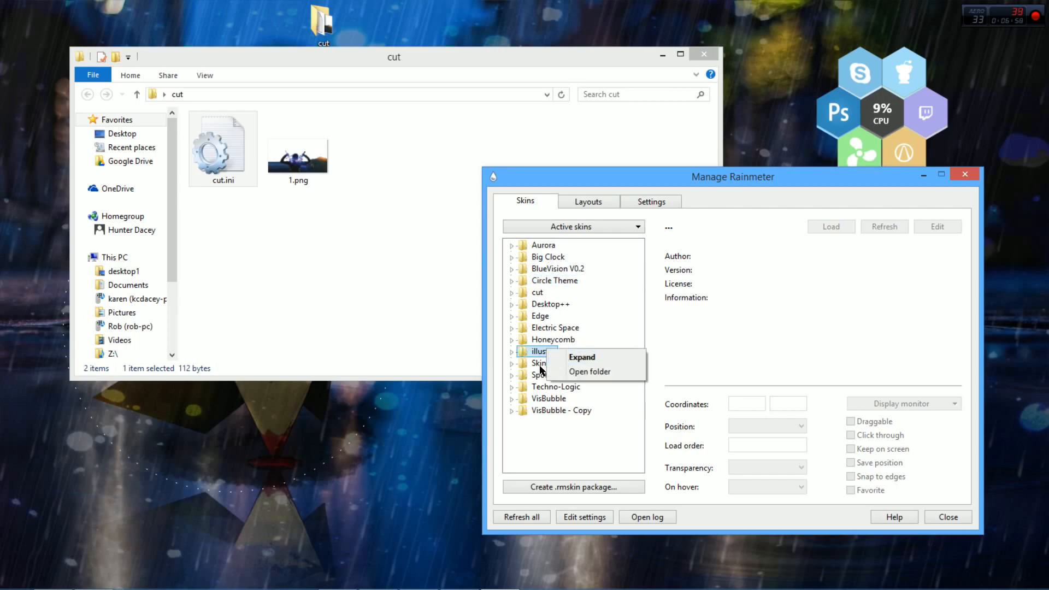
left_click(597, 371)
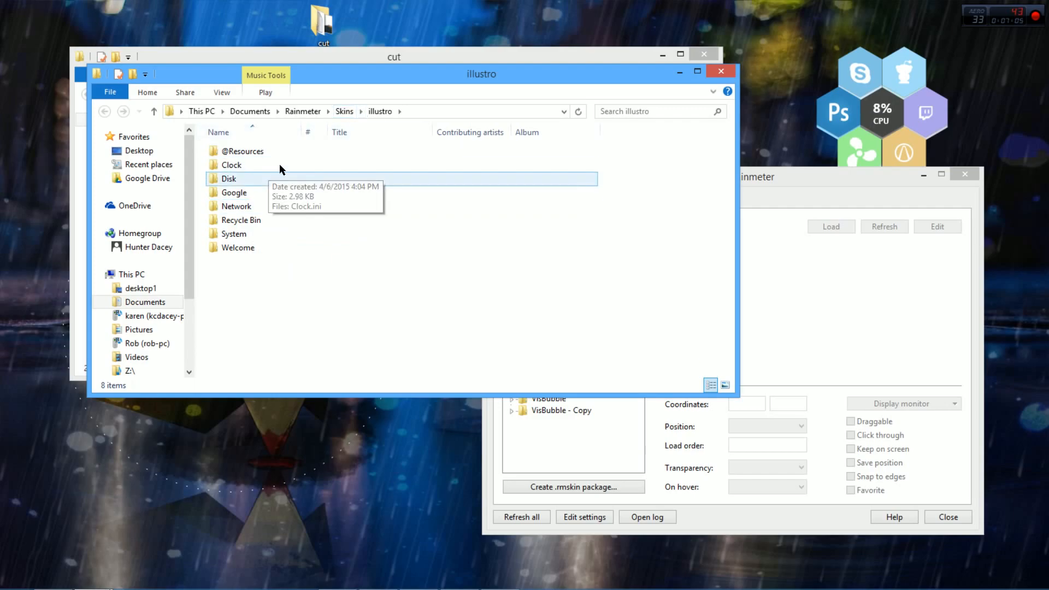
left_click(345, 111)
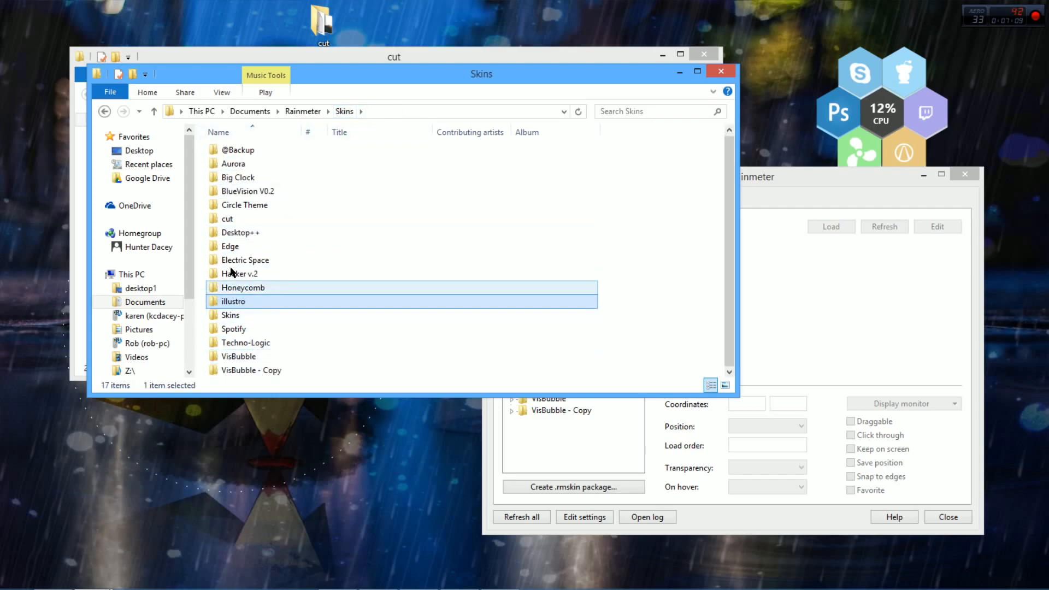
Step: Close the cut folder window and try to move the cut folder from the desktop into Rainmeter's Skins folder
left_click_drag(395, 68, 588, 228)
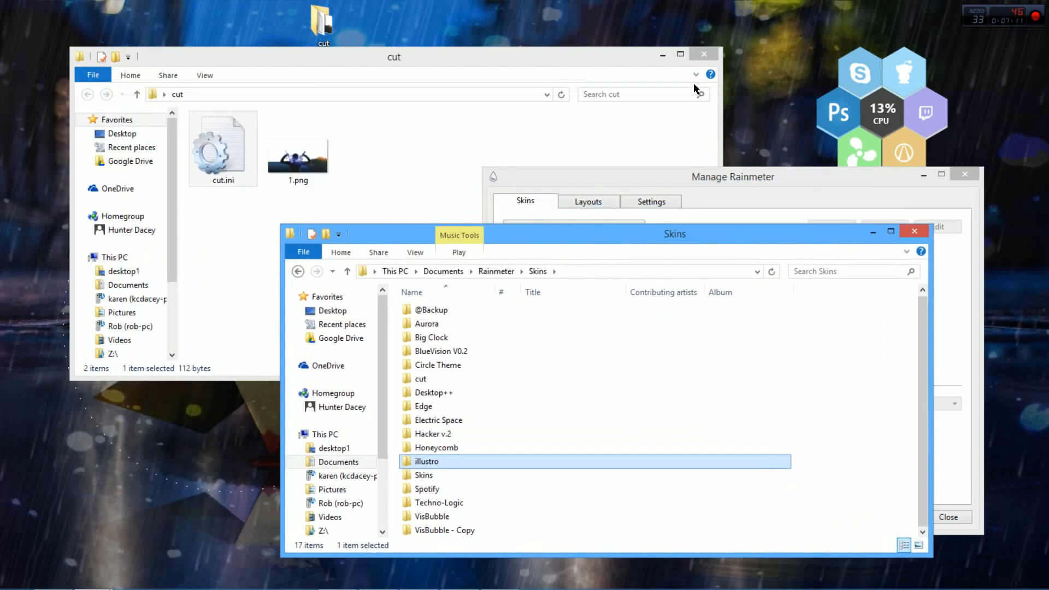
left_click(710, 49)
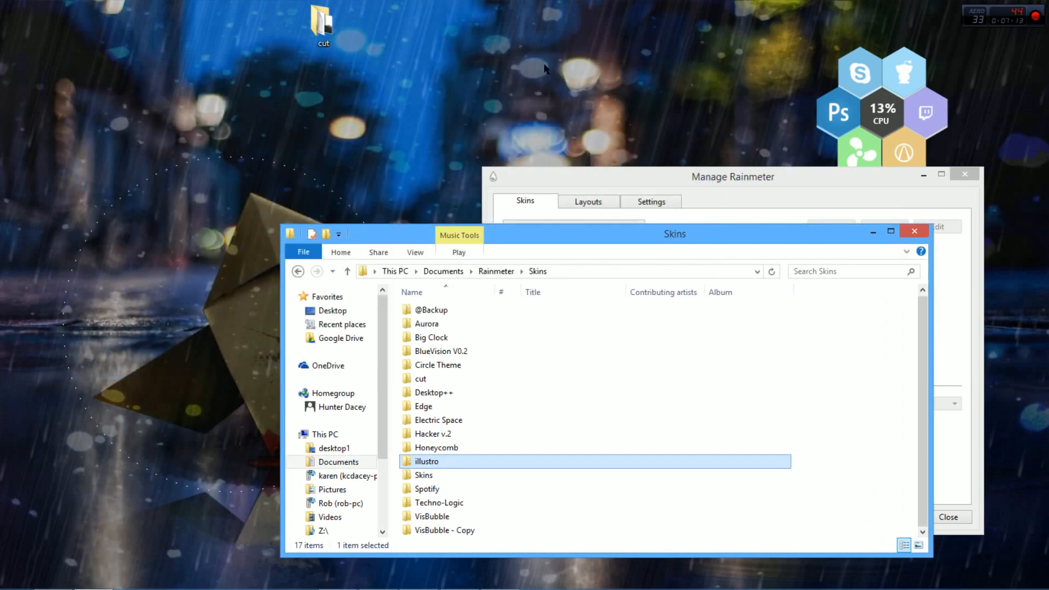
left_click_drag(299, 22, 871, 462)
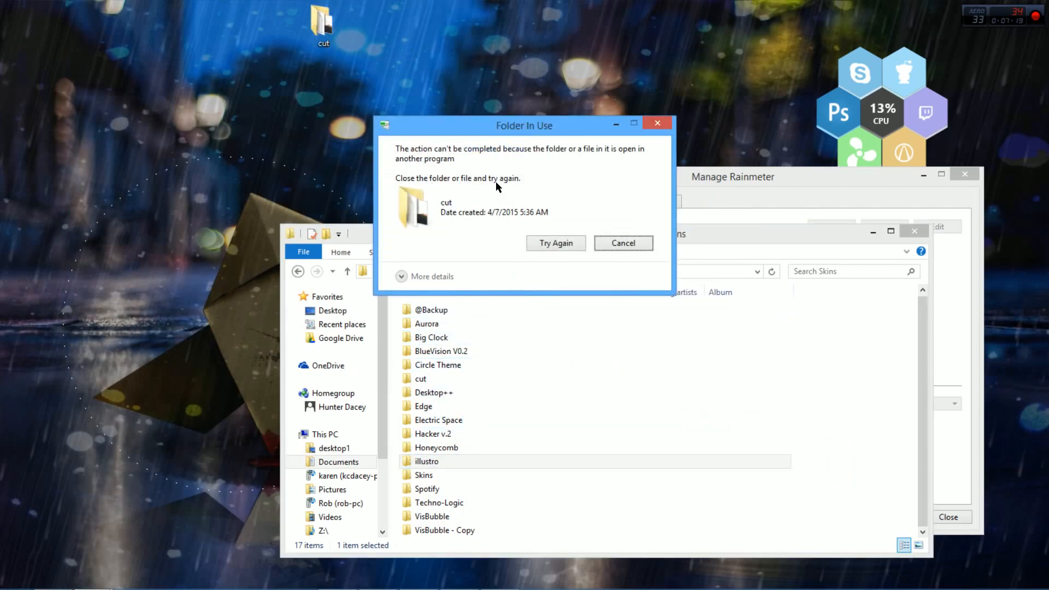
left_click(624, 244)
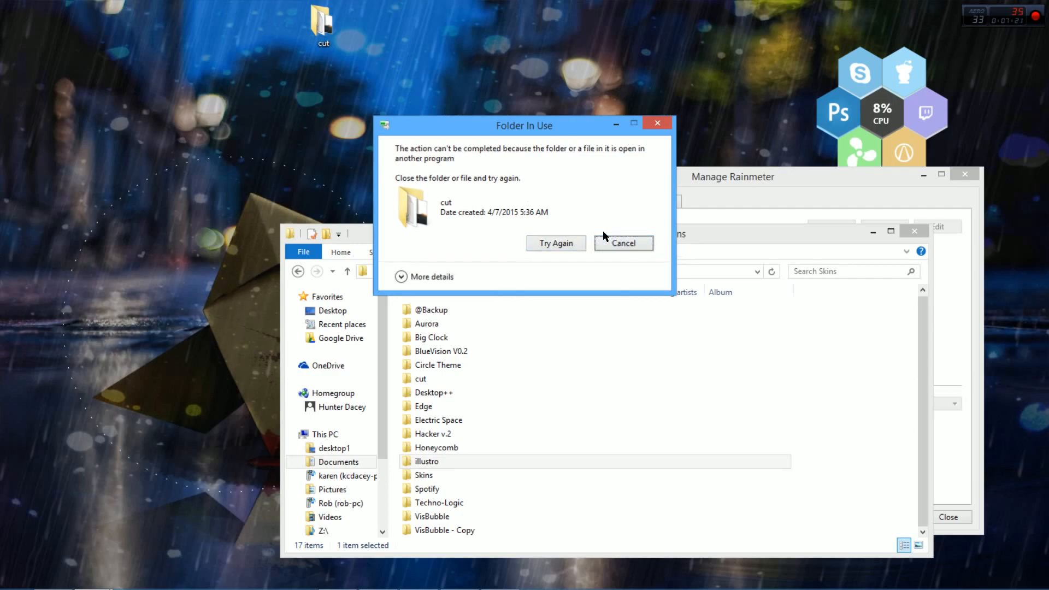
Step: Minimize the Skins folder window, refresh all skins in Manage Rainmeter and select cut.ini under the cut skin
left_click_drag(574, 232, 468, 117)
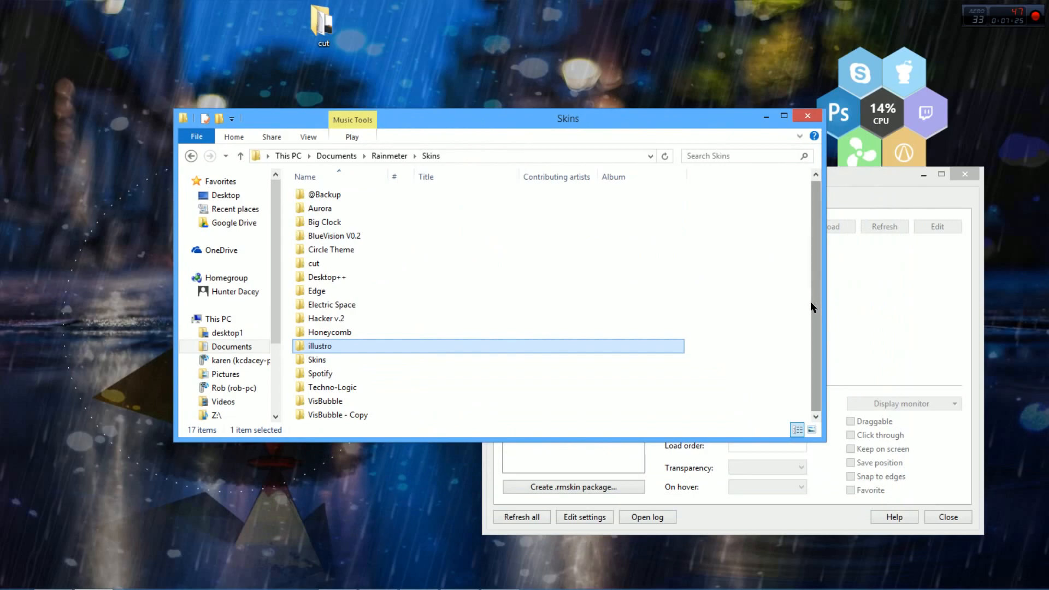
left_click(766, 116)
left_click(537, 518)
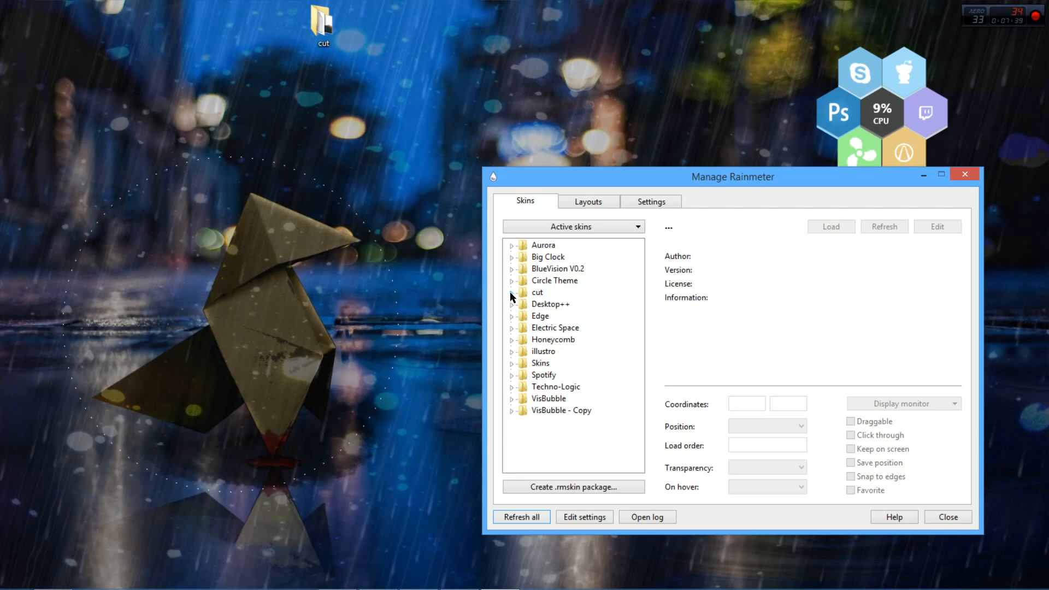
left_click(511, 293)
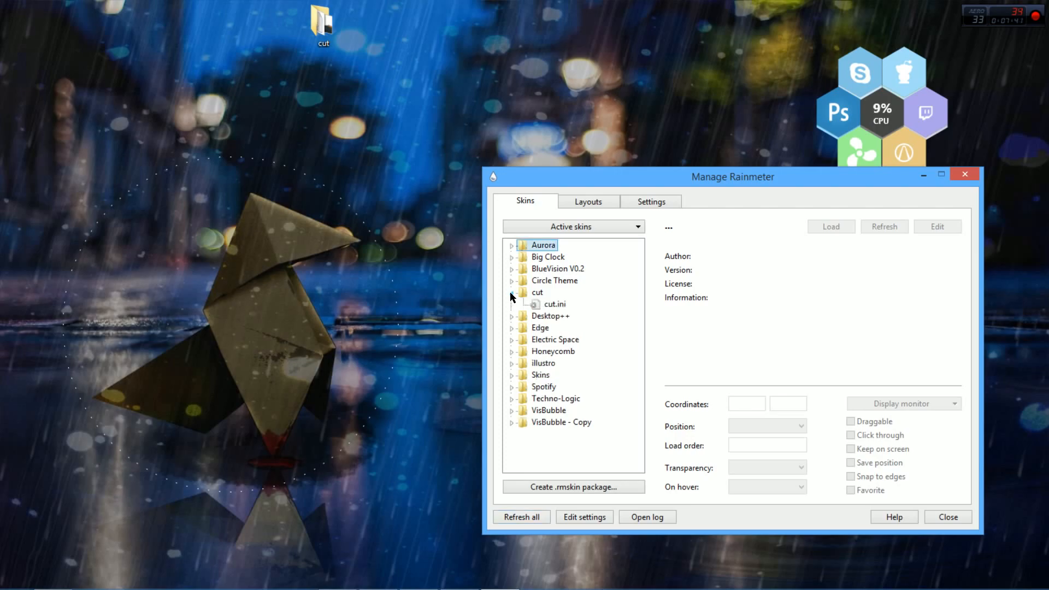
left_click(545, 307)
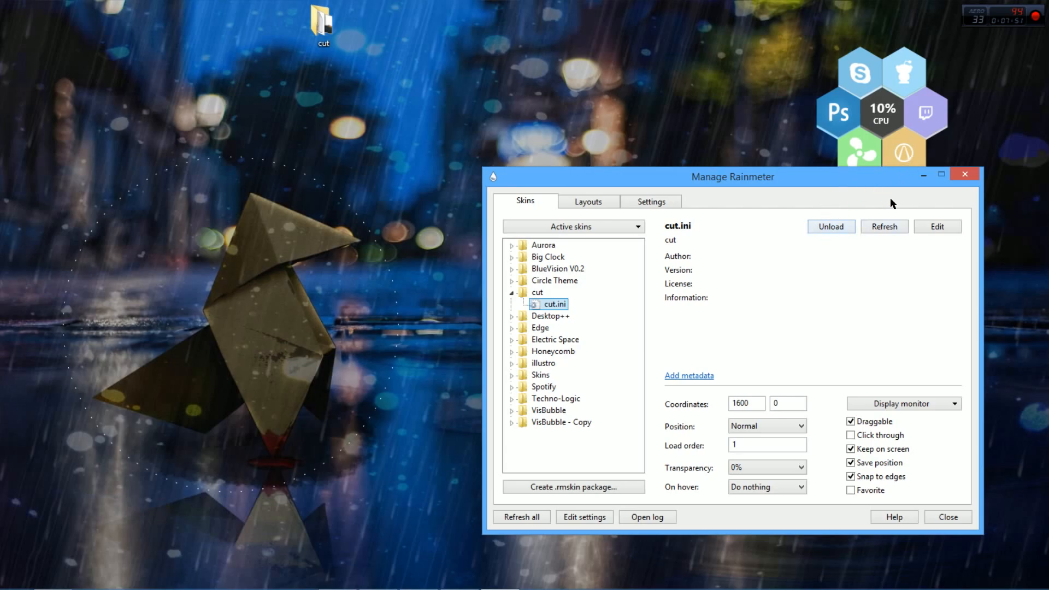
Step: Move the Manage Rainmeter window onto the monitor with the Sword Art Online wallpaper and unload the cut.ini skin
left_click_drag(760, 178, 1048, 63)
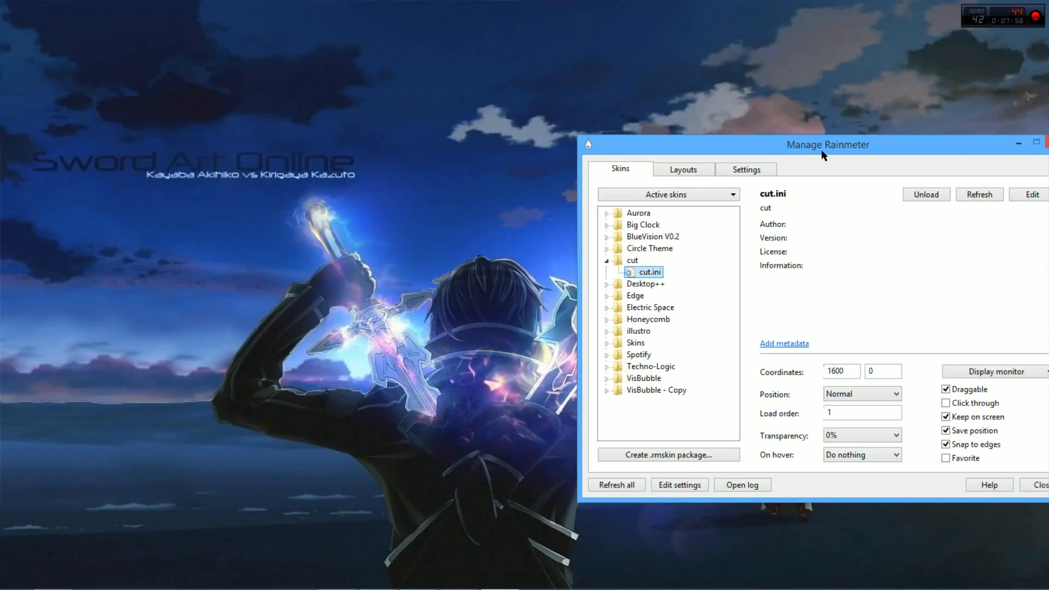
left_click_drag(826, 150, 734, 129)
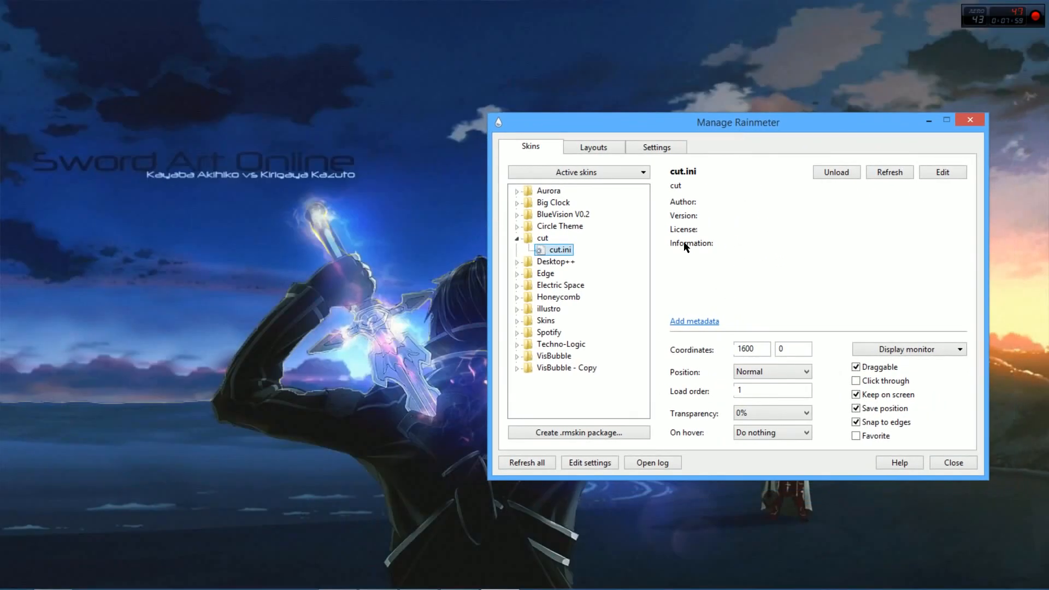
left_click(841, 172)
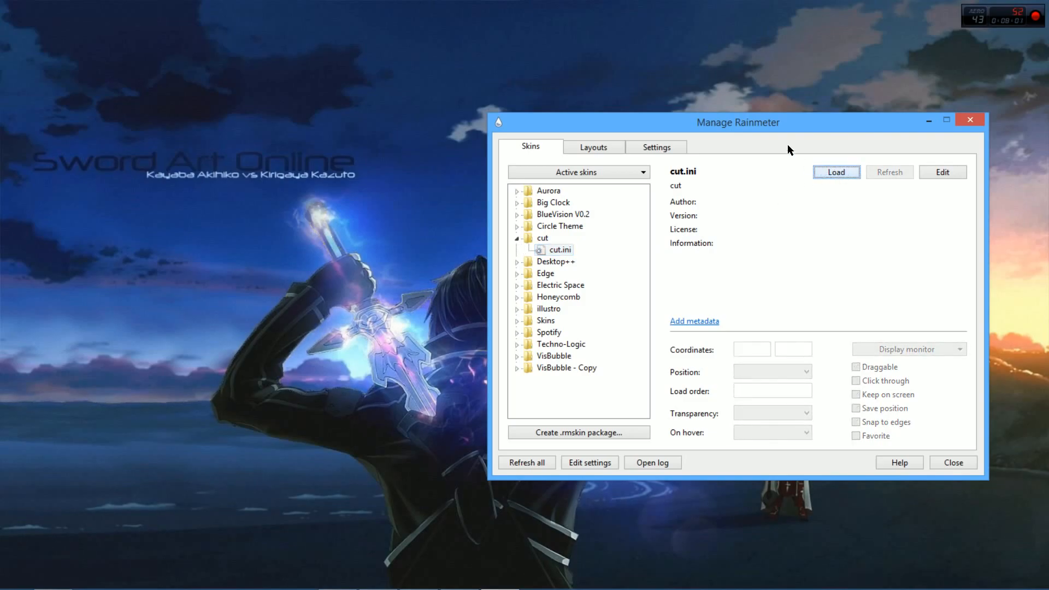
Step: Load the cut.ini skin and move the Manage Rainmeter window so it passes behind the foreground cut-out
left_click_drag(765, 130, 831, 173)
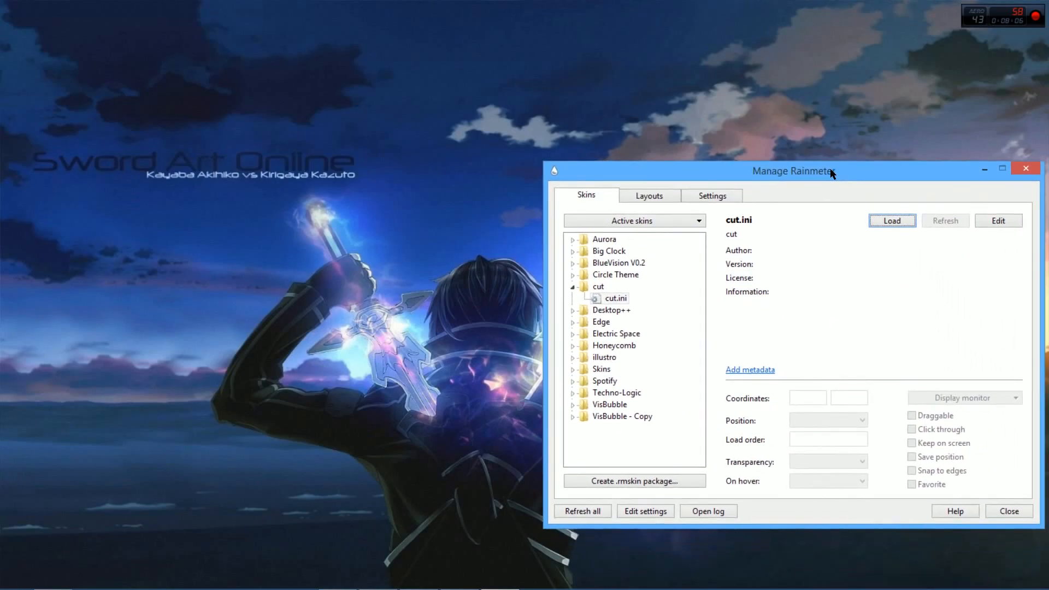
left_click(896, 222)
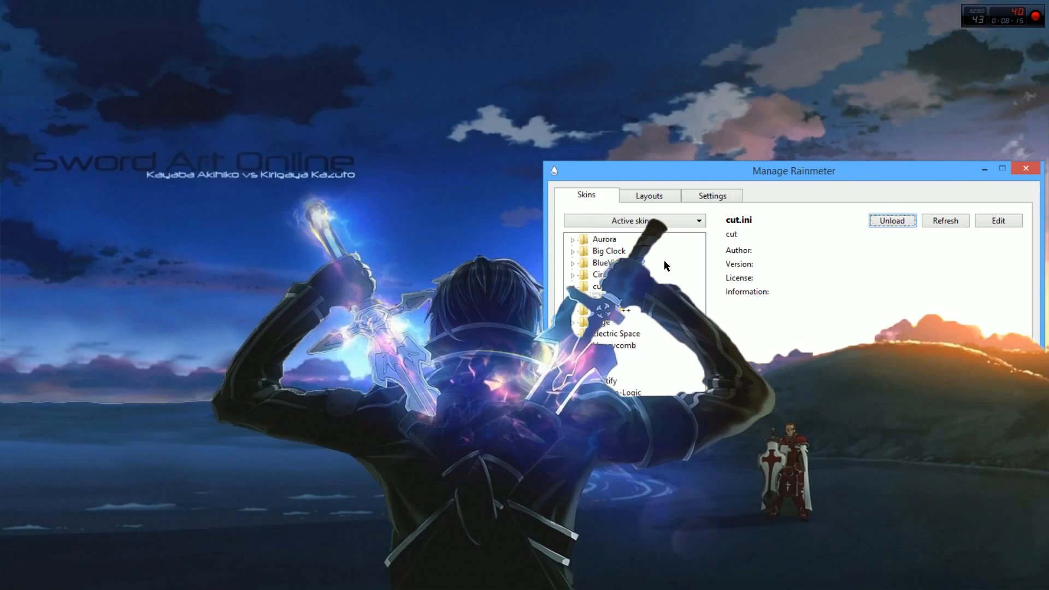
left_click_drag(780, 173, 196, 45)
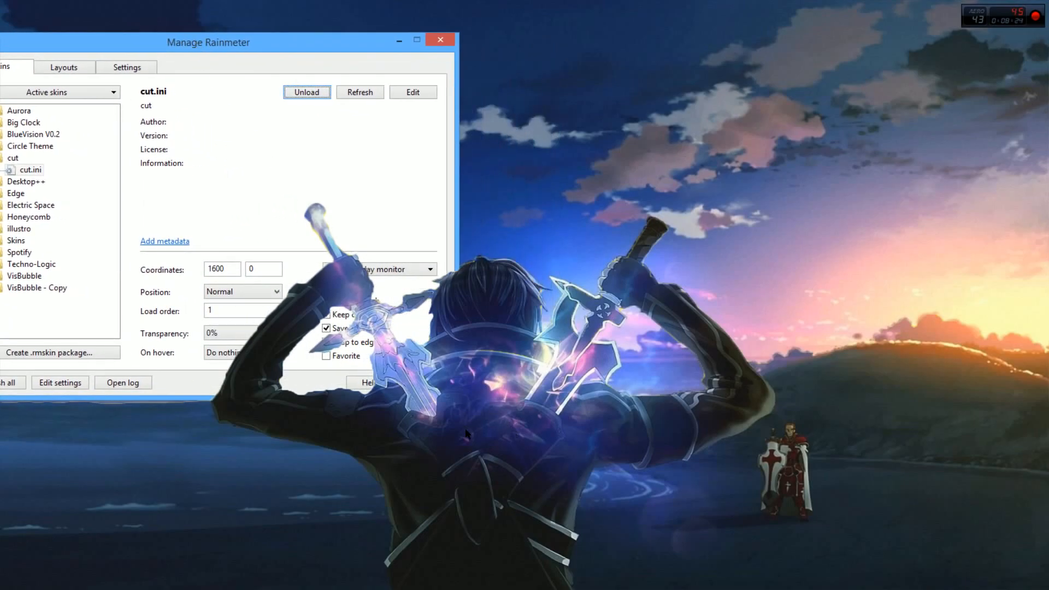
Step: Move the cut skin back to coordinates 1600, 0 and shift the Manage Rainmeter window up to the edge of the wallpaper monitor
left_click(478, 463)
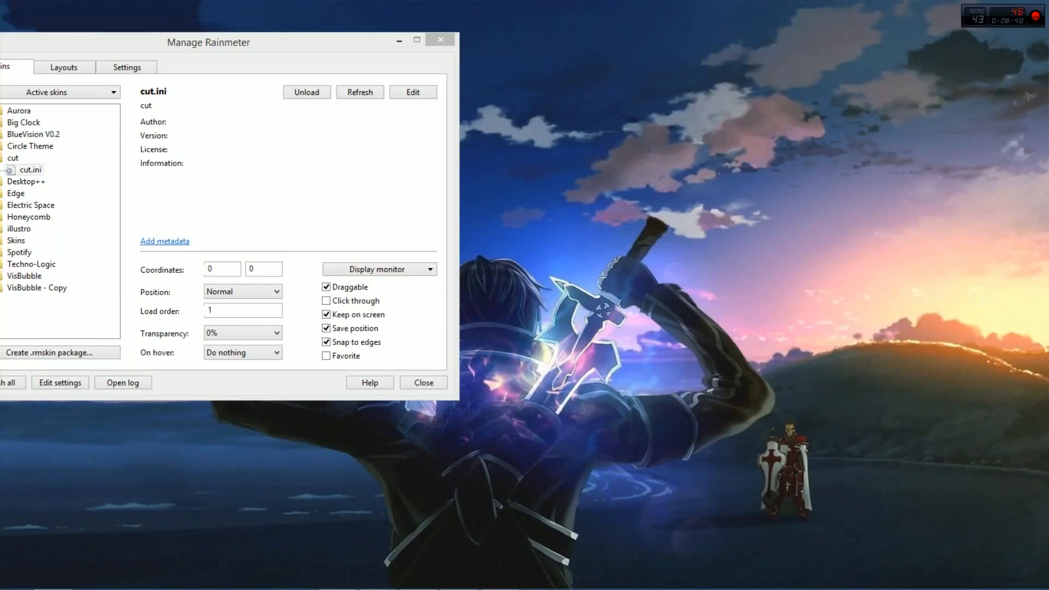
left_click_drag(0, 448, 125, 448)
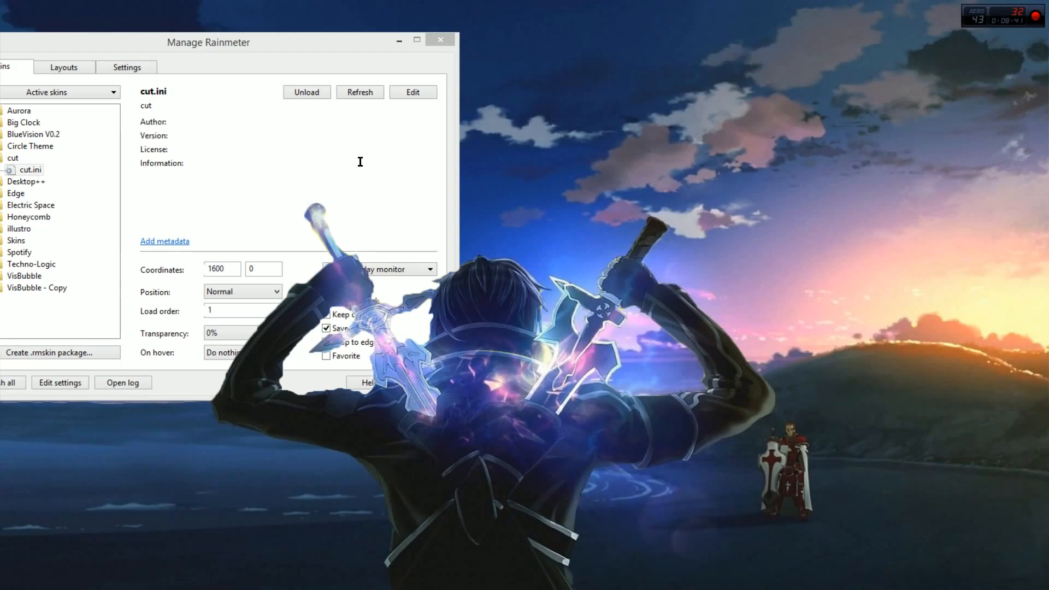
left_click_drag(296, 51, 320, 15)
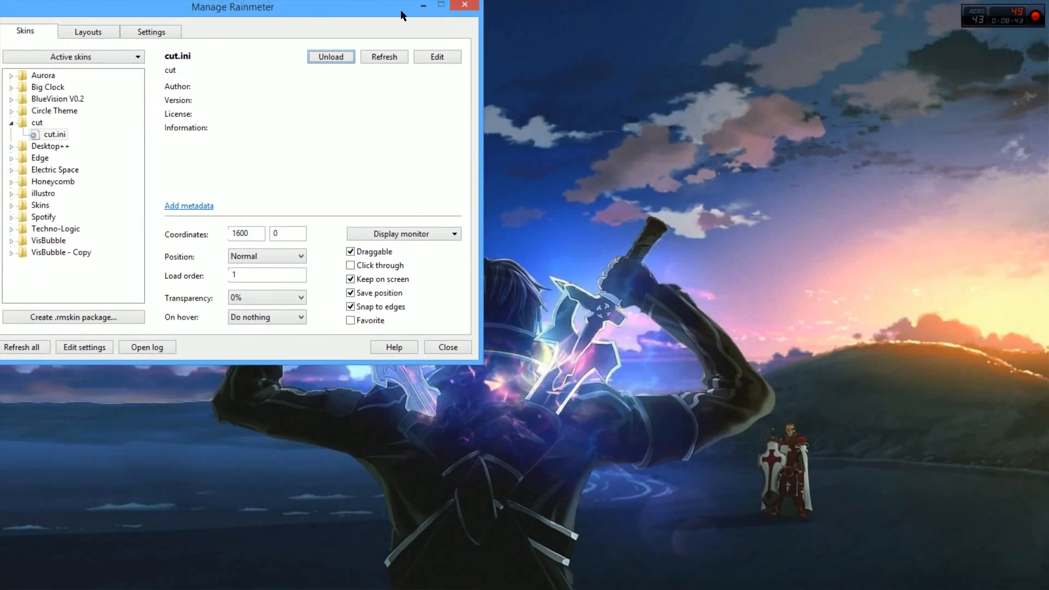
left_click(422, 6)
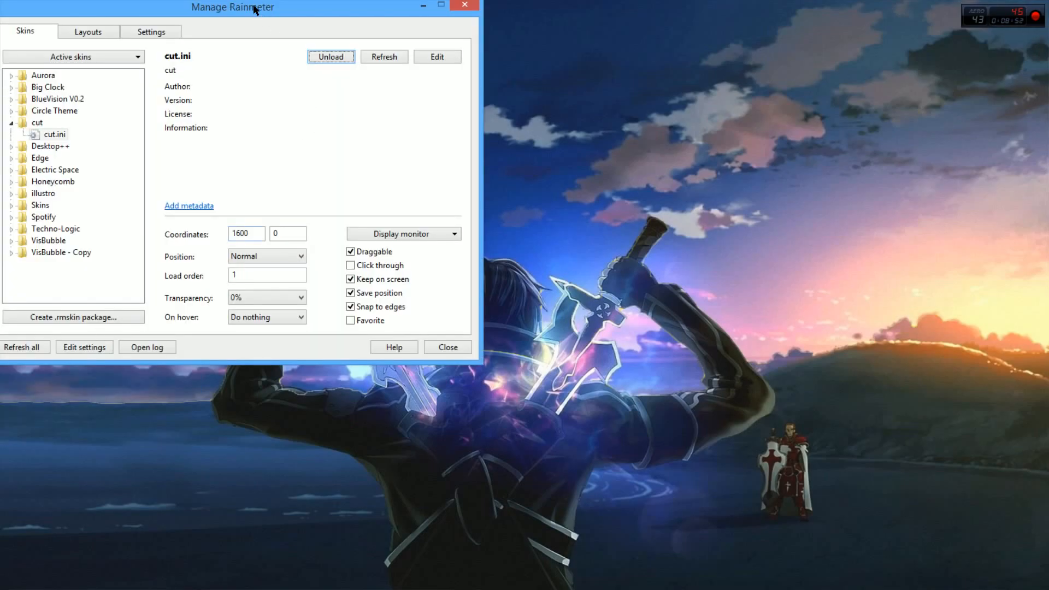
Step: Collapse the cut skin folder, expand Desktop++ and move the Manage Rainmeter window clear of the wallpaper's raised sword
left_click_drag(254, 6, 477, 64)
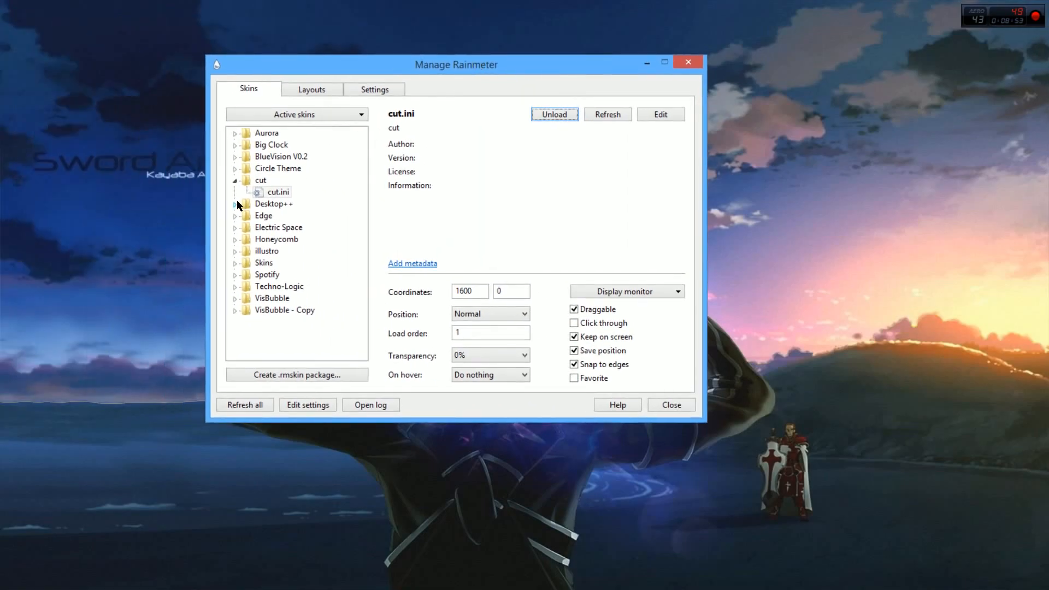
left_click(234, 180)
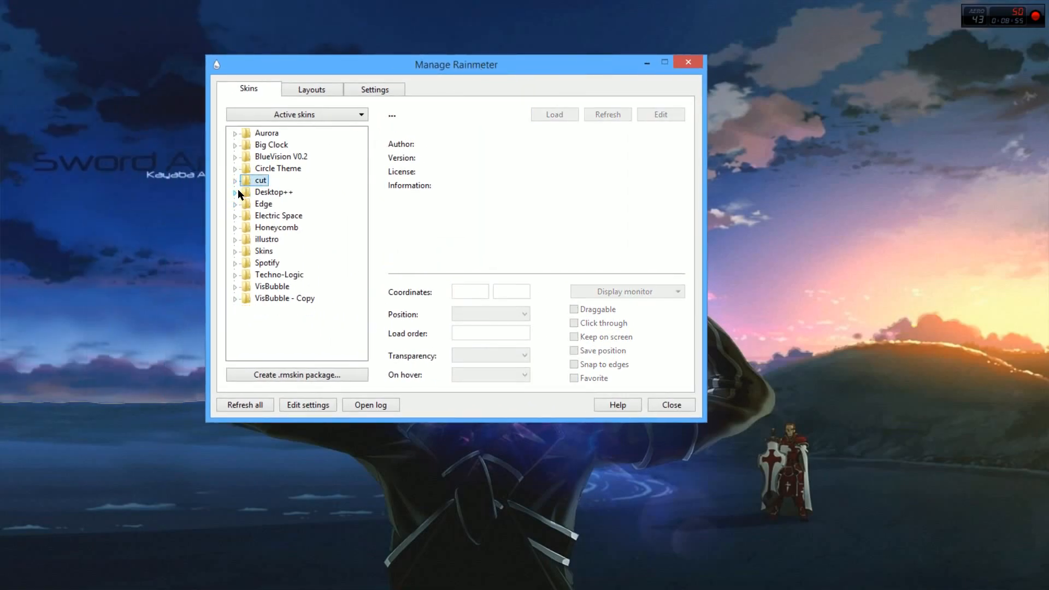
left_click(236, 191)
left_click_drag(414, 65, 652, 96)
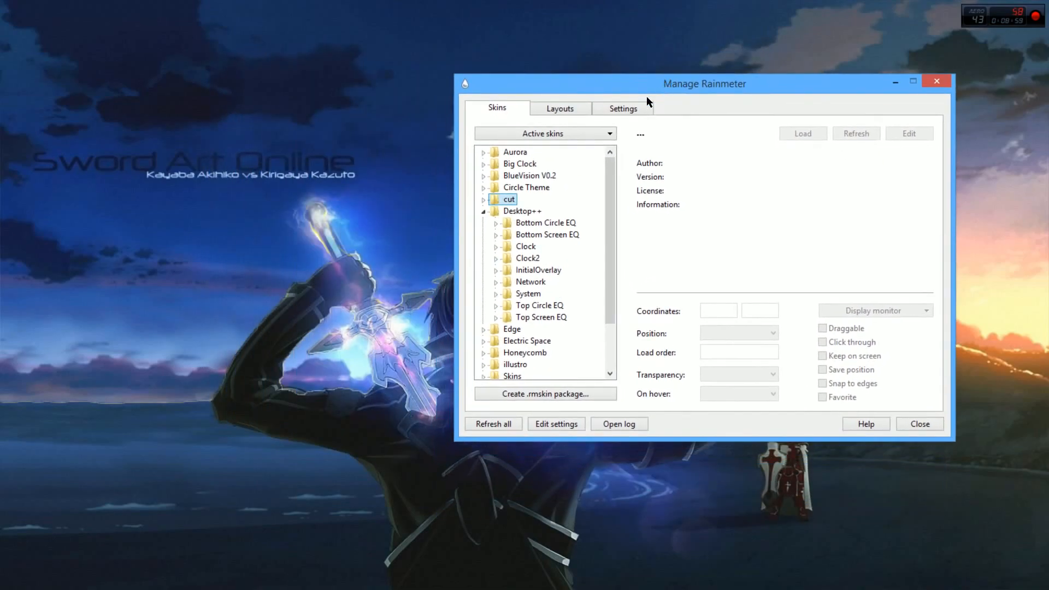
left_click_drag(567, 89, 631, 46)
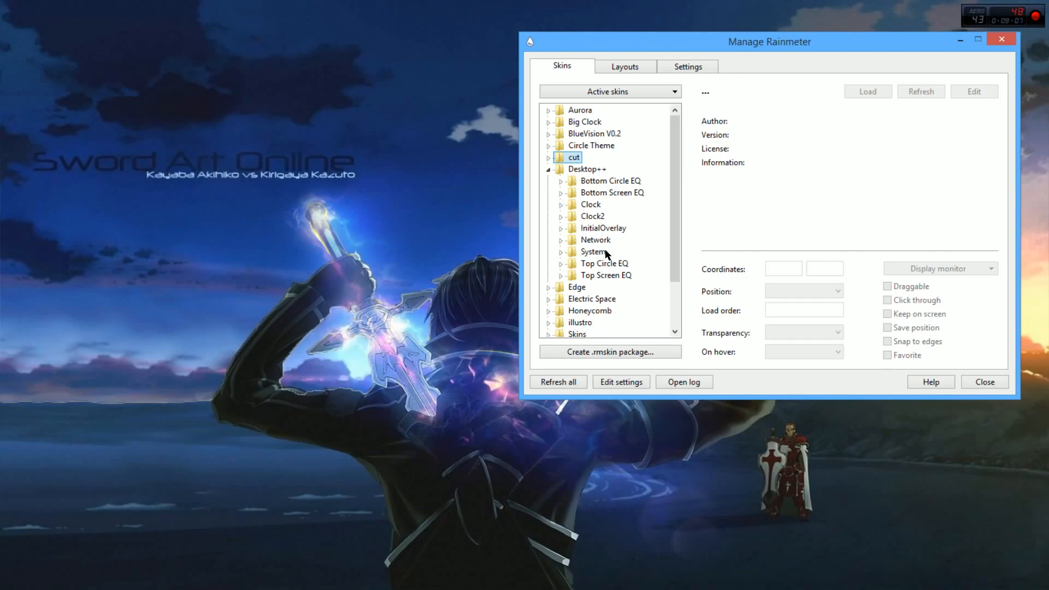
Step: Look at the skins inside the Bottom Screen EQ and Bottom Circle EQ folders of Desktop++
left_click(561, 194)
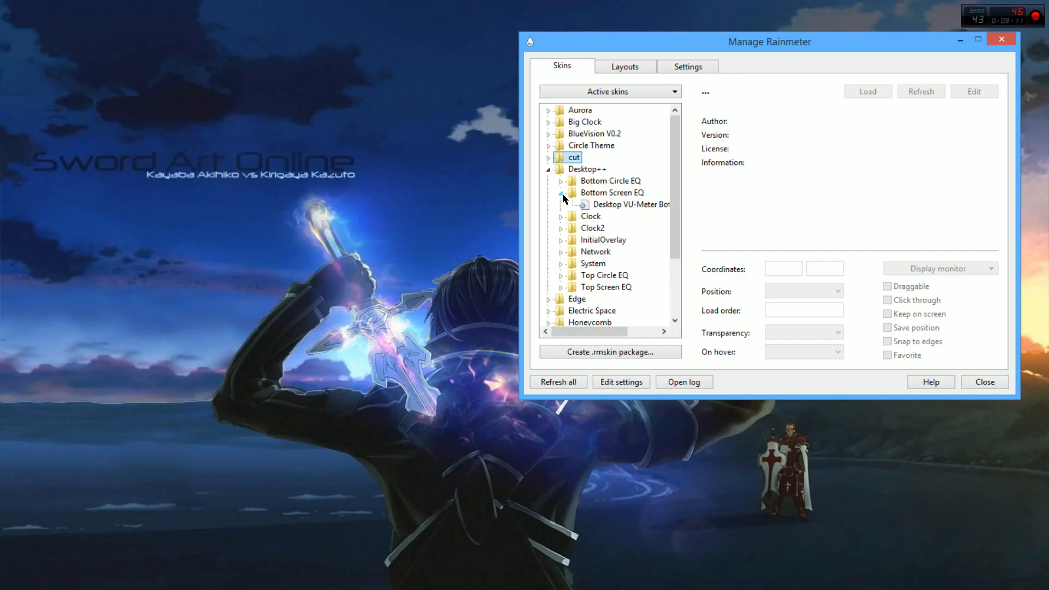
left_click(634, 205)
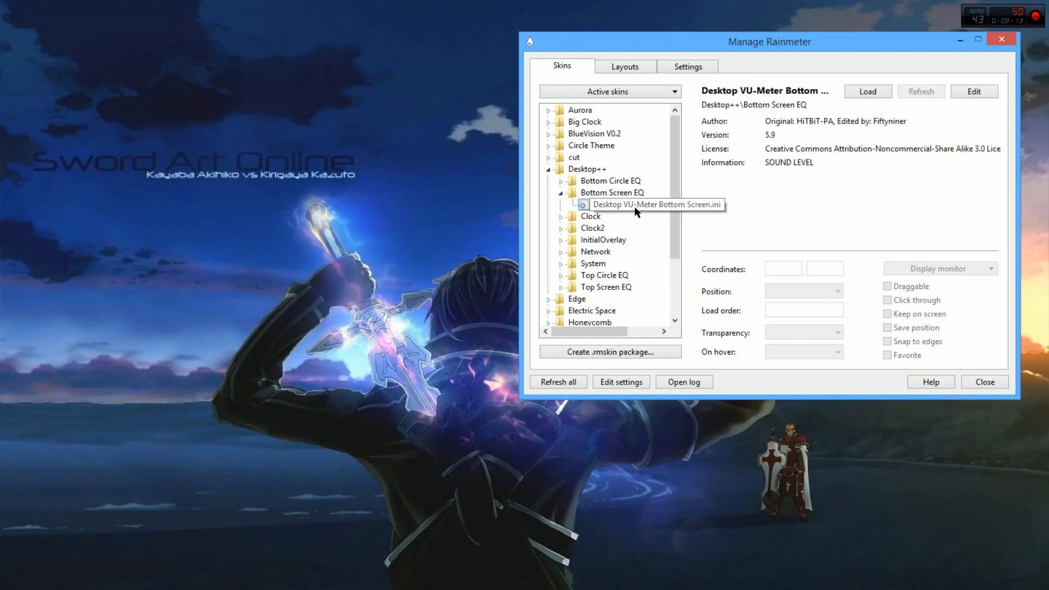
left_click(560, 194)
left_click(560, 181)
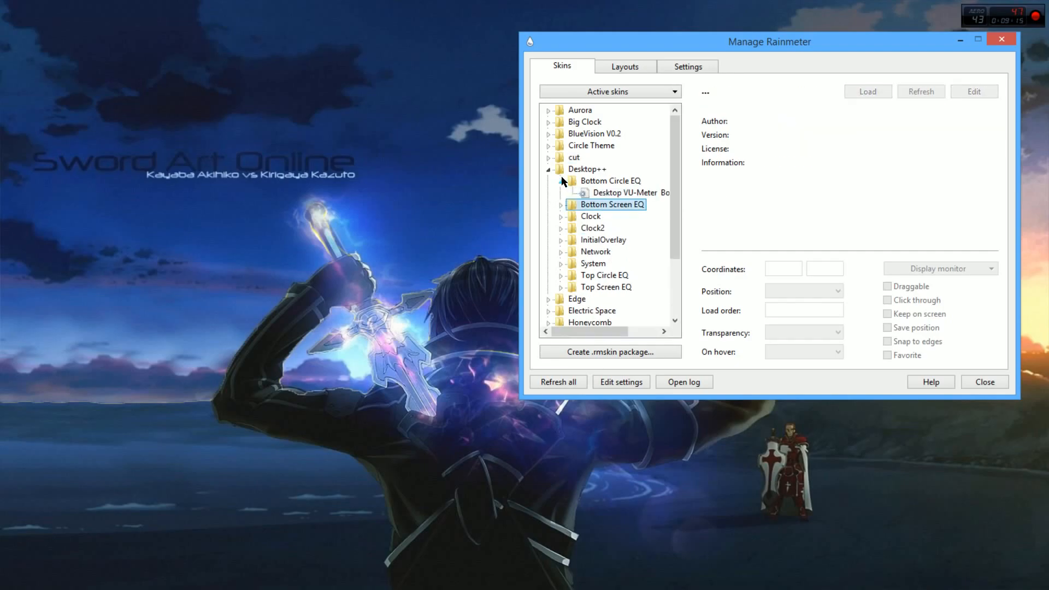
left_click(595, 195)
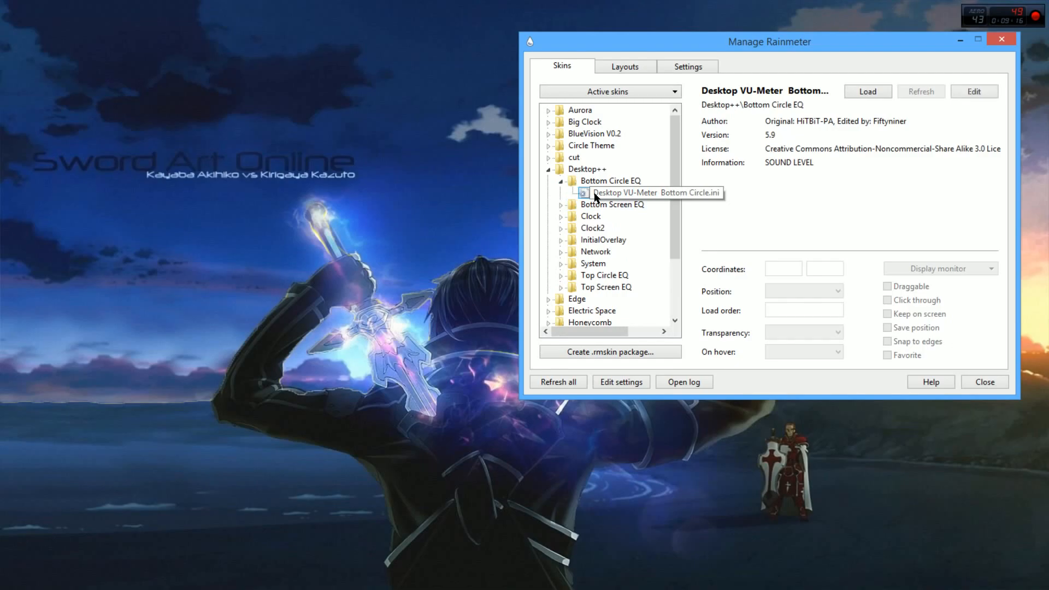
left_click(562, 182)
Step: Select Desktop VU-Meter Top Circle.ini from the active skins, unload it and load it again
left_click(618, 91)
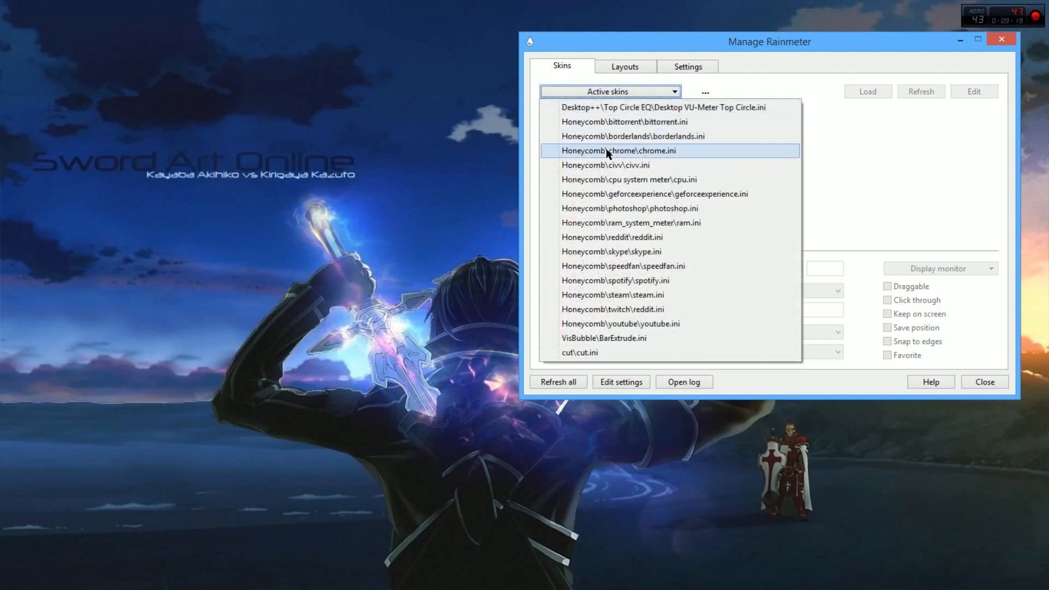
left_click(608, 108)
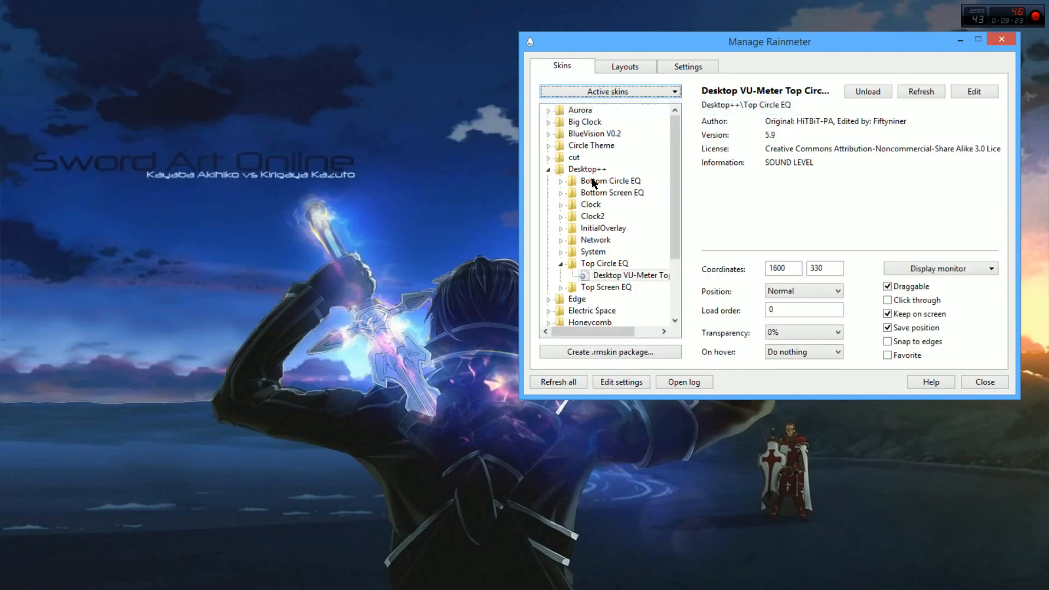
left_click(614, 278)
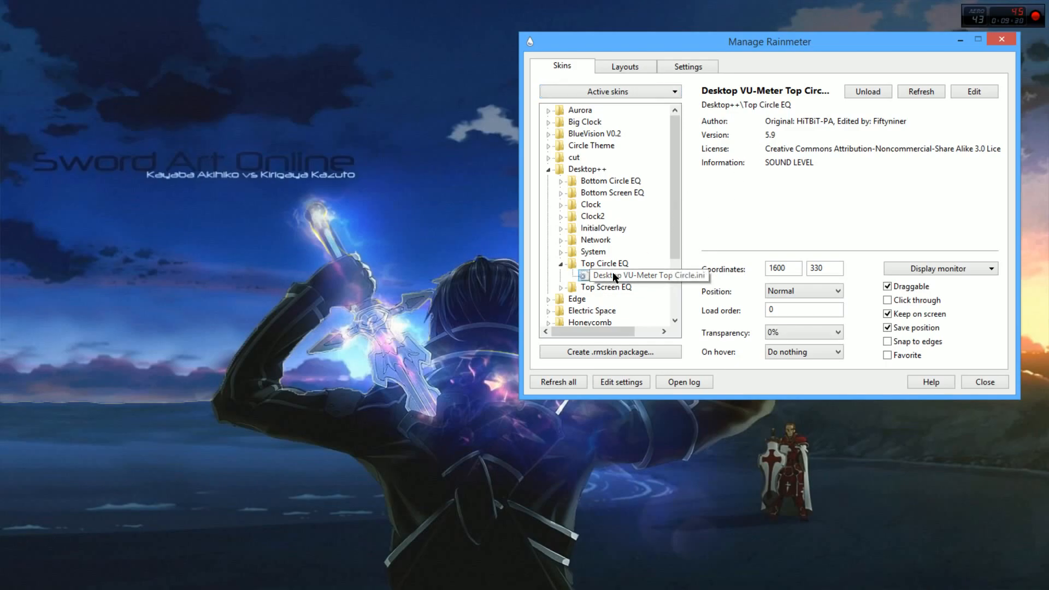
left_click(855, 92)
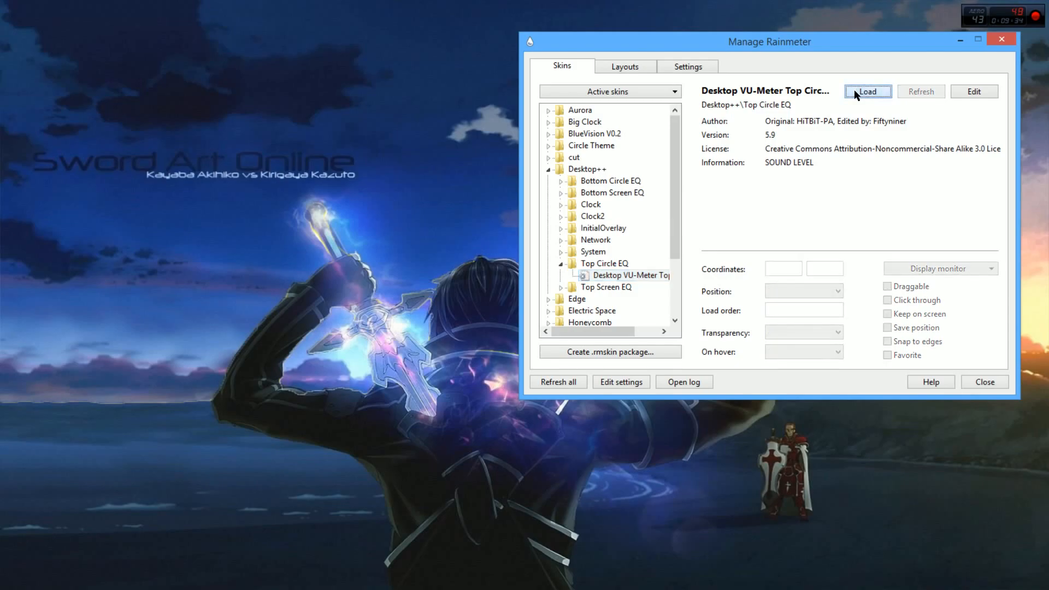
left_click(855, 92)
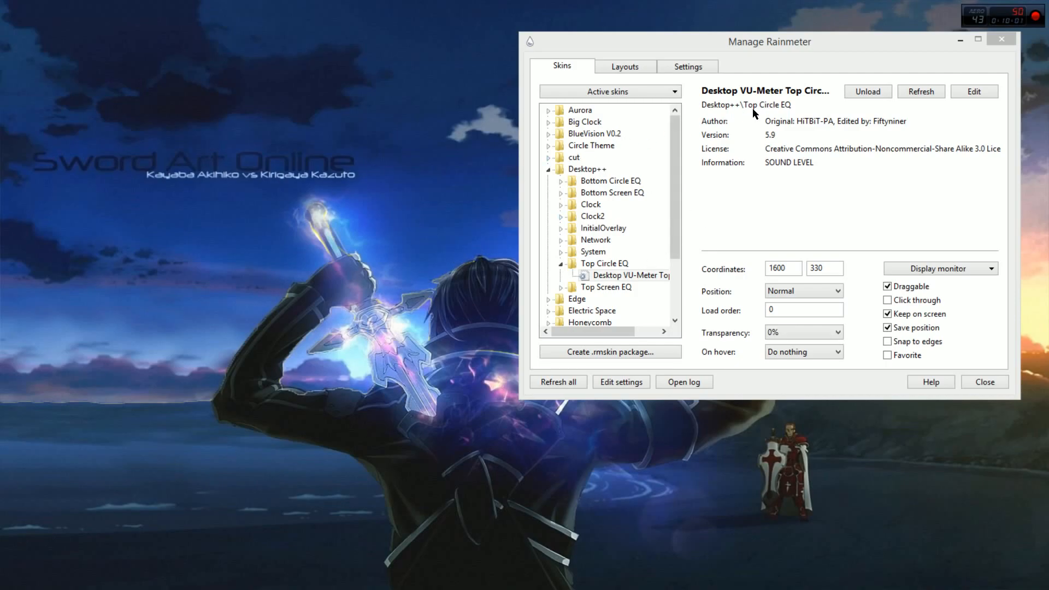
Step: Move the Manage Rainmeter window aside to view the equalizer bars over the wallpaper, then bring it back into view
left_click_drag(817, 40, 727, 83)
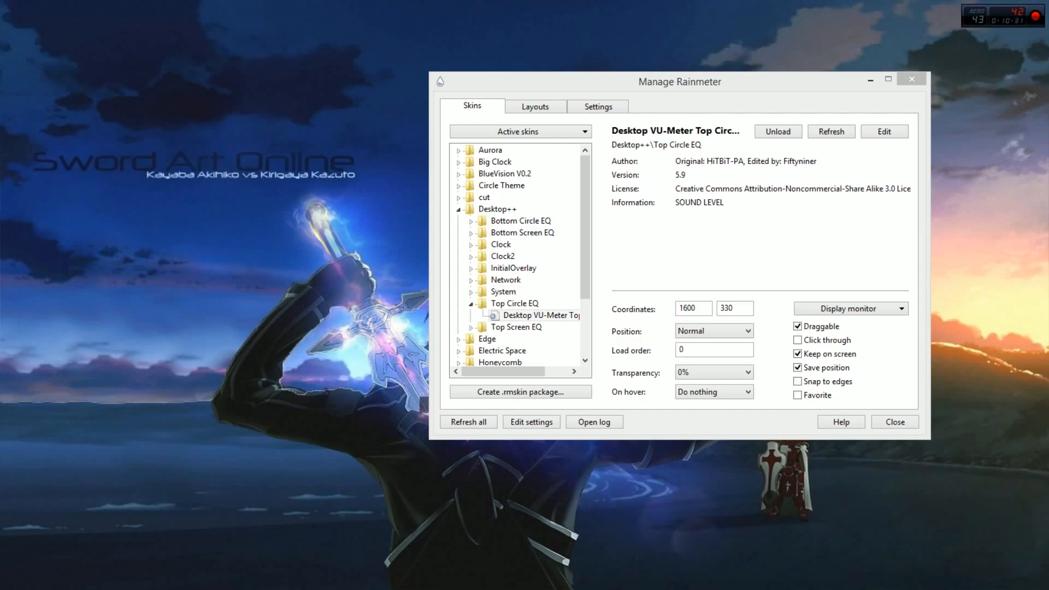
left_click_drag(646, 83, 1037, 223)
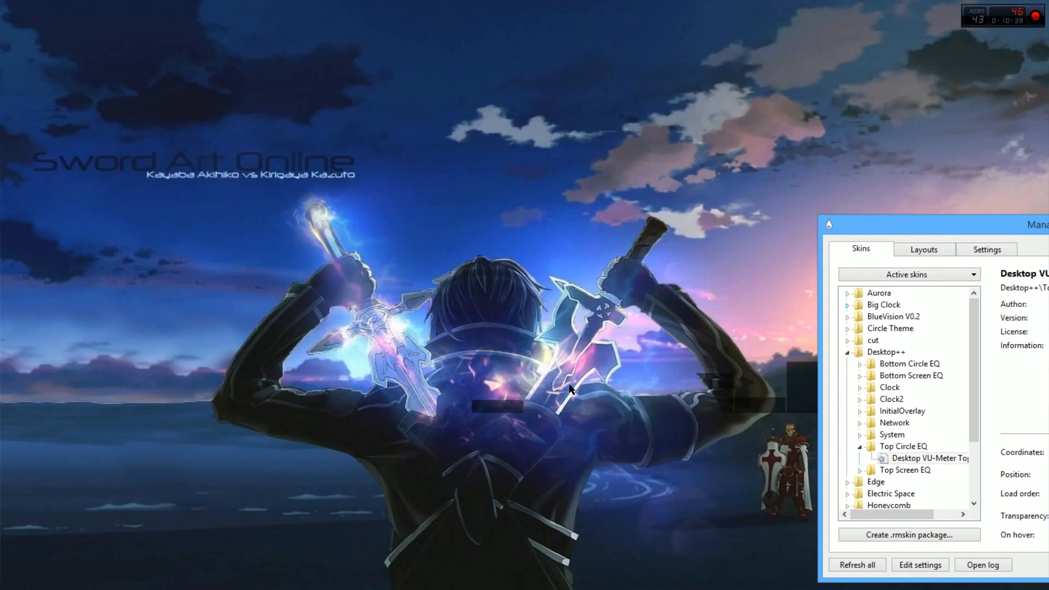
left_click_drag(908, 232, 656, 195)
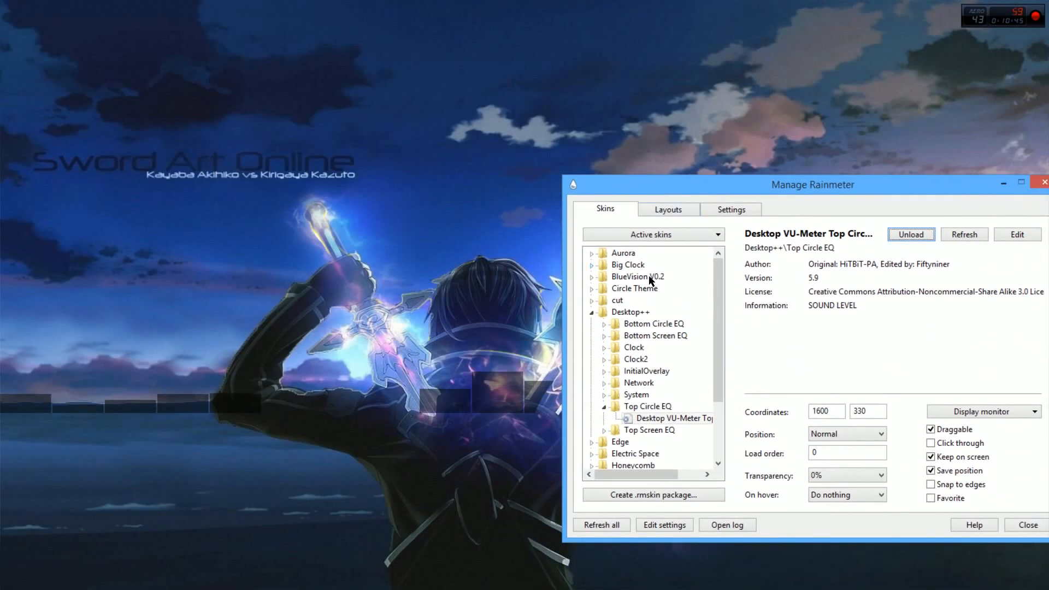
Step: Select cut.ini from the active skins, unload it and shift the Manage Rainmeter window to uncover the equalizer bars
left_click(653, 234)
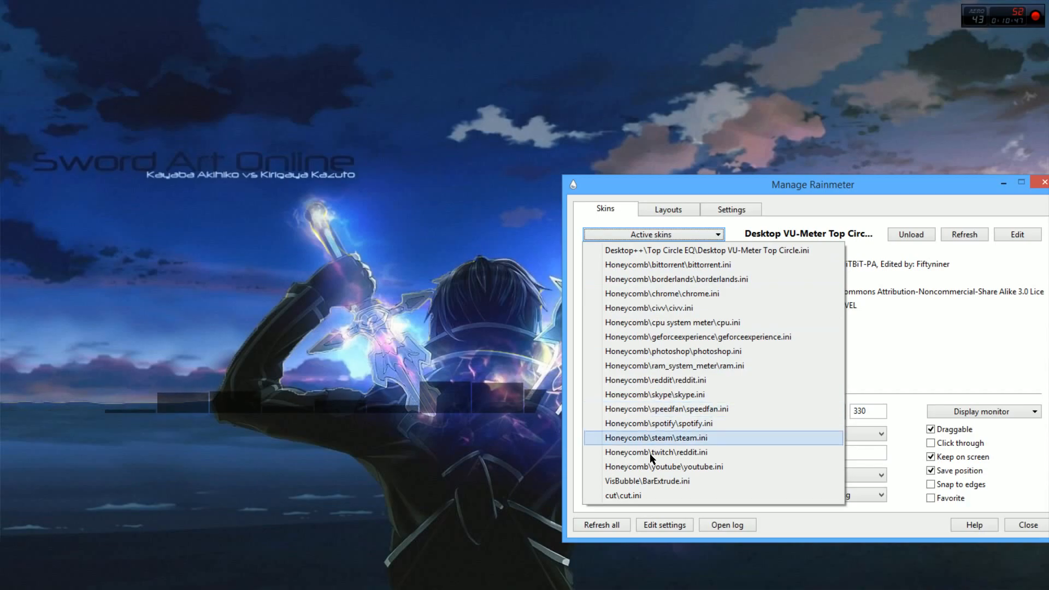
left_click(633, 495)
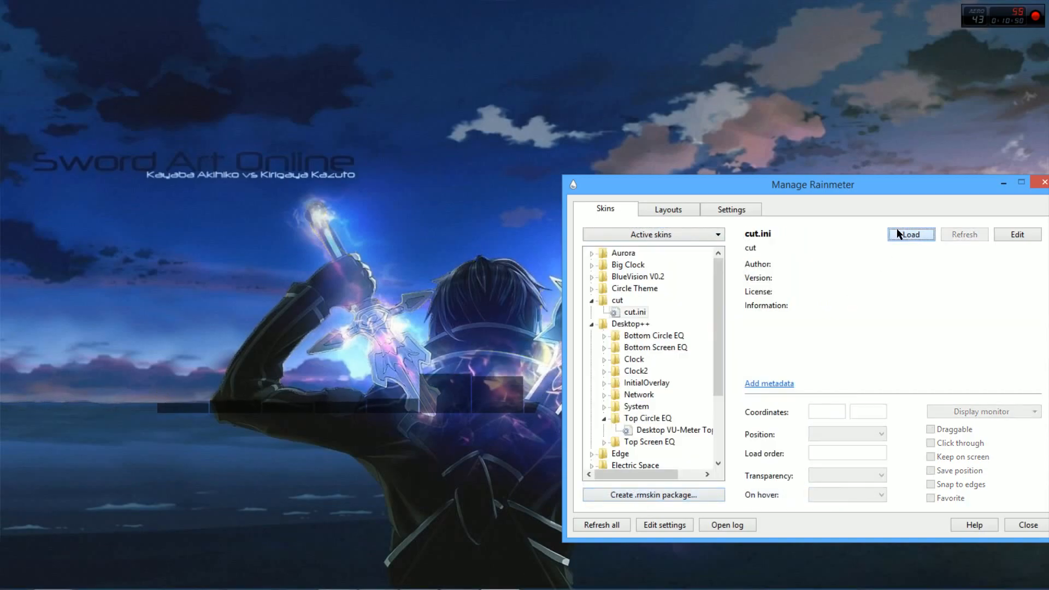
left_click_drag(857, 182, 901, 182)
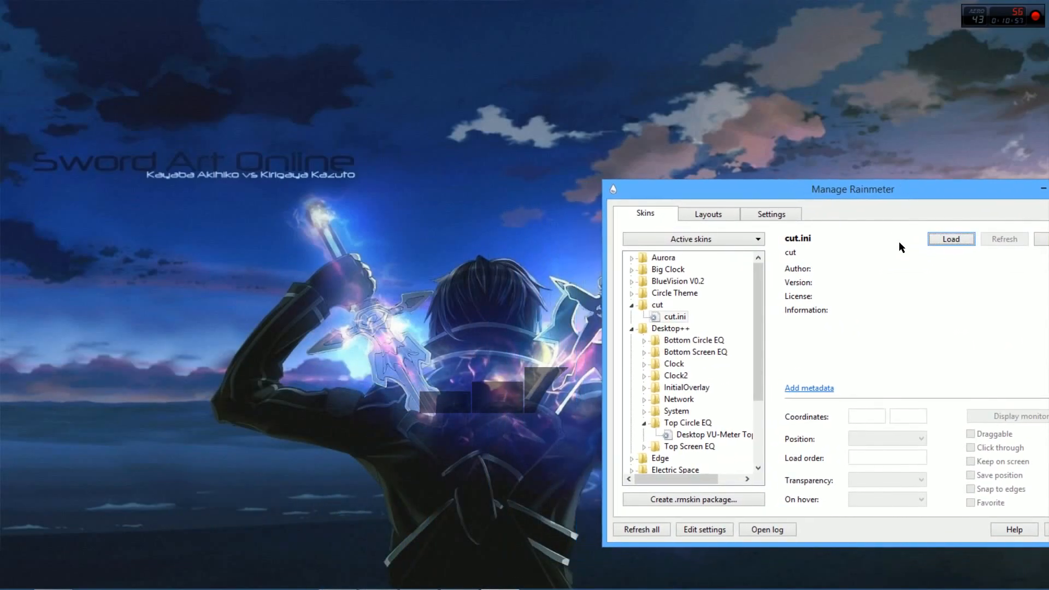
Step: Load the cut.ini skin again and move the Manage Rainmeter window behind the cut-out and over to the wallpaper's title side
left_click(951, 239)
left_click_drag(804, 189, 303, 261)
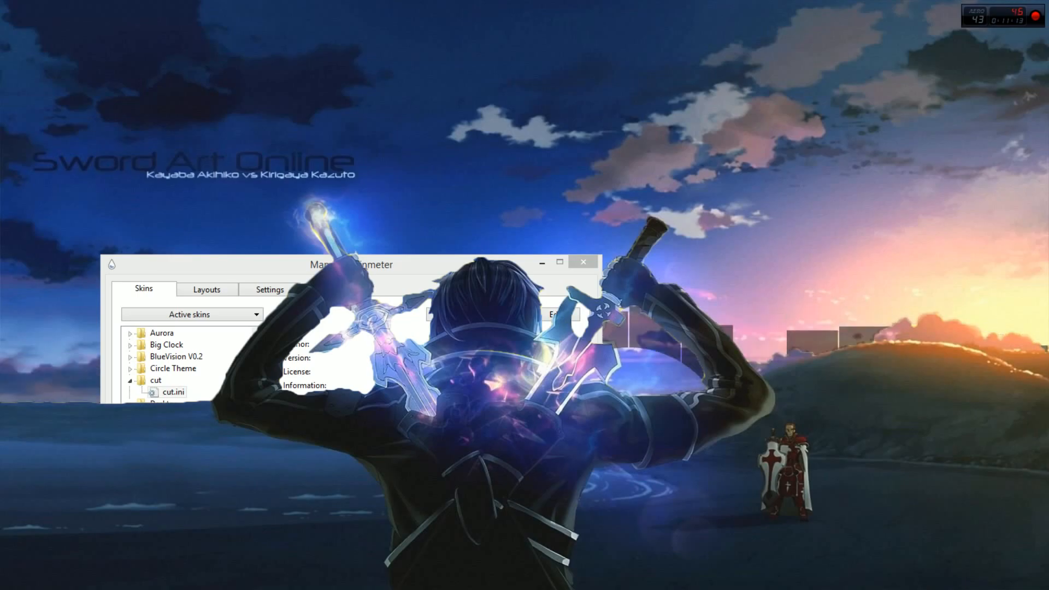
left_click_drag(264, 263, 287, 168)
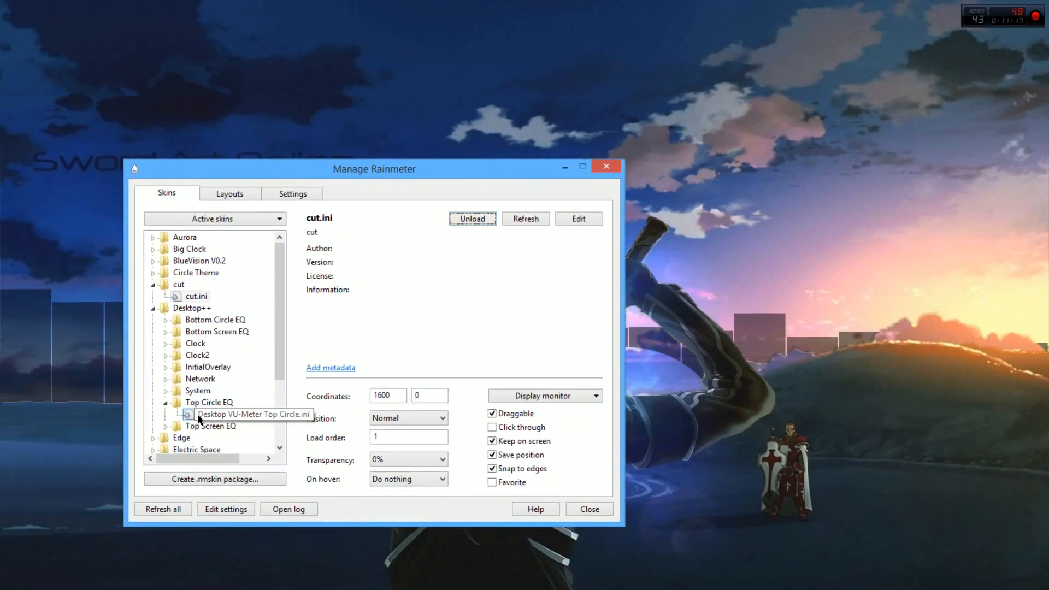
Step: Select Desktop VU-Meter Top Circle.ini in the Top Circle EQ folder and unload it
left_click(229, 415)
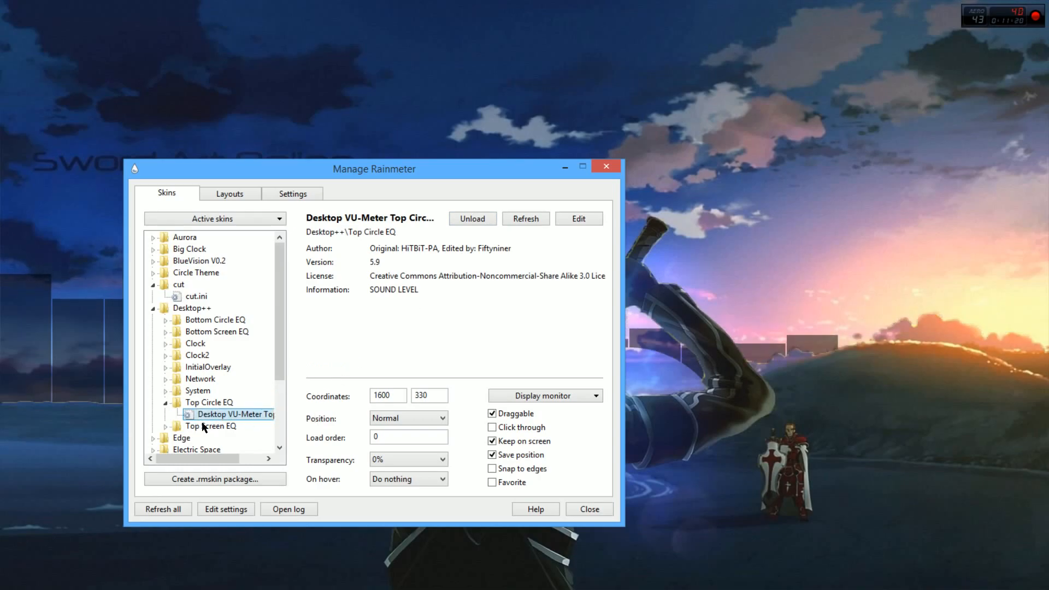
left_click(165, 403)
left_click(166, 403)
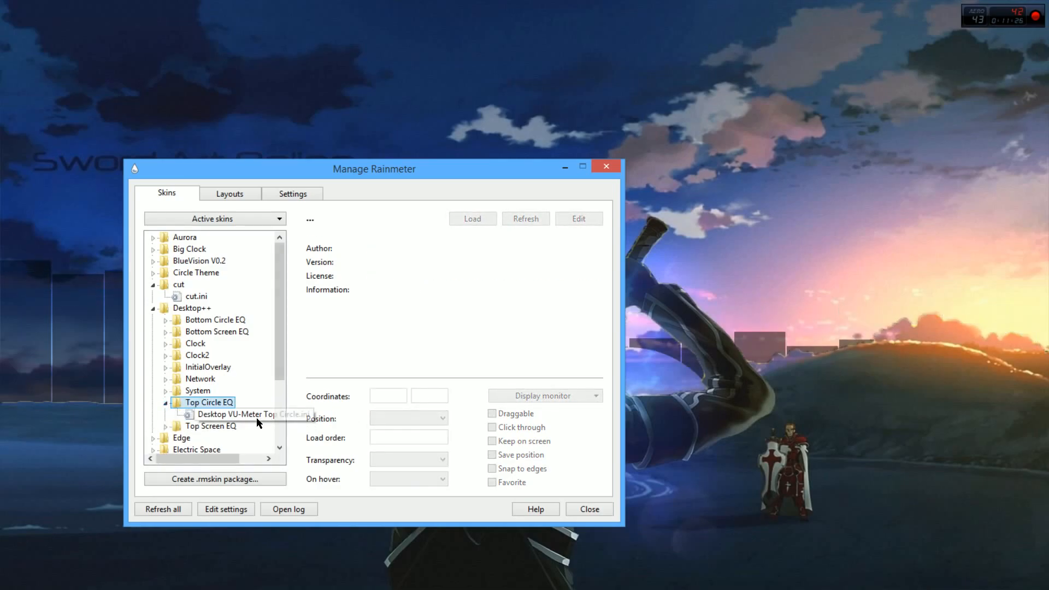
left_click(235, 414)
left_click(472, 219)
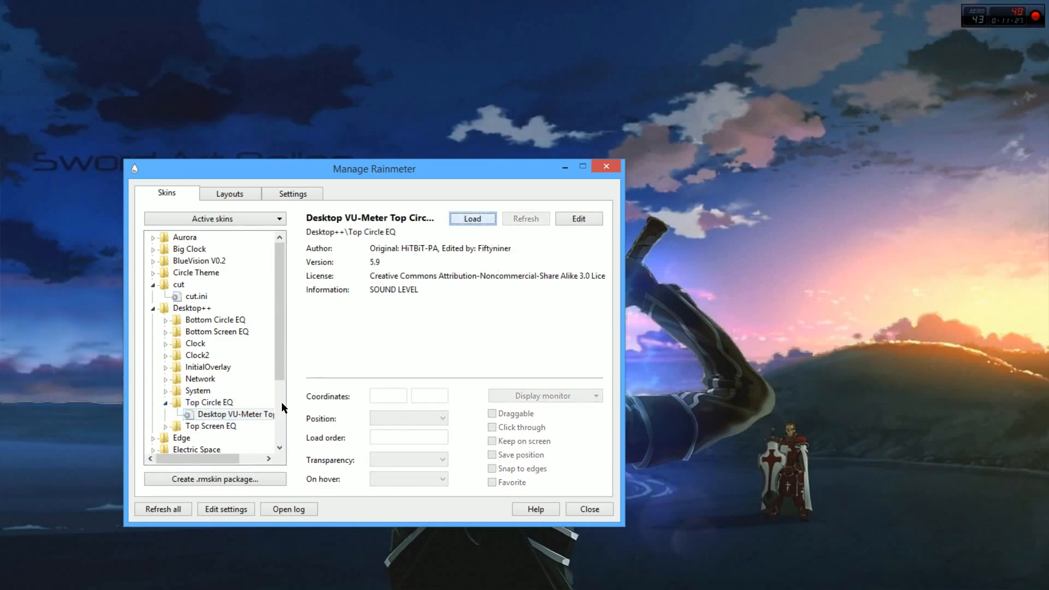
Step: Select Desktop VU-Meter Top Screen.ini in the Top Screen EQ folder and try loading and unloading it
left_click(157, 432)
left_click(165, 426)
left_click(235, 437)
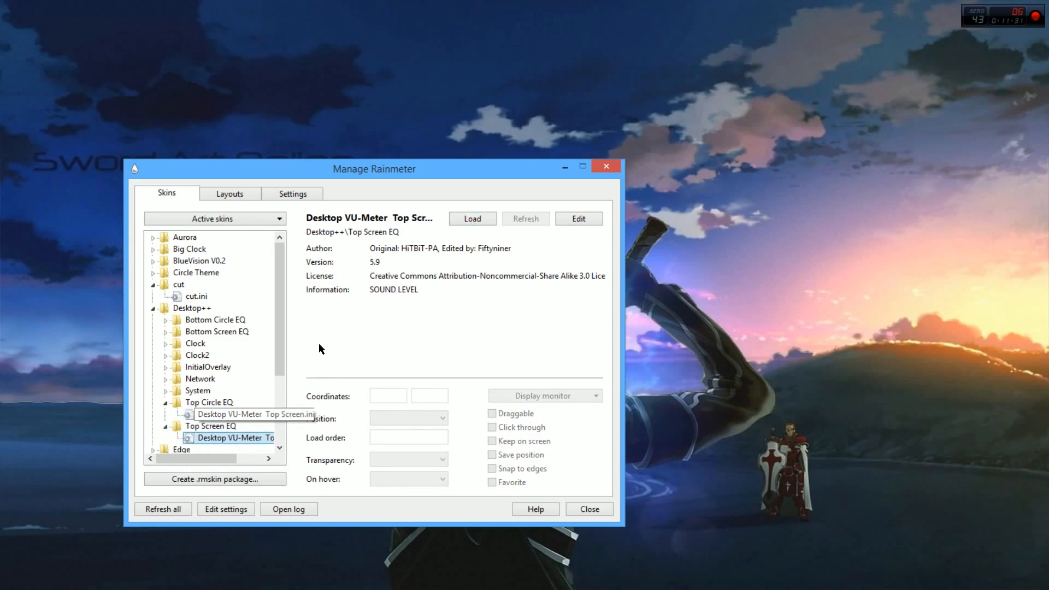
left_click(479, 224)
left_click(477, 220)
left_click(477, 220)
left_click(474, 219)
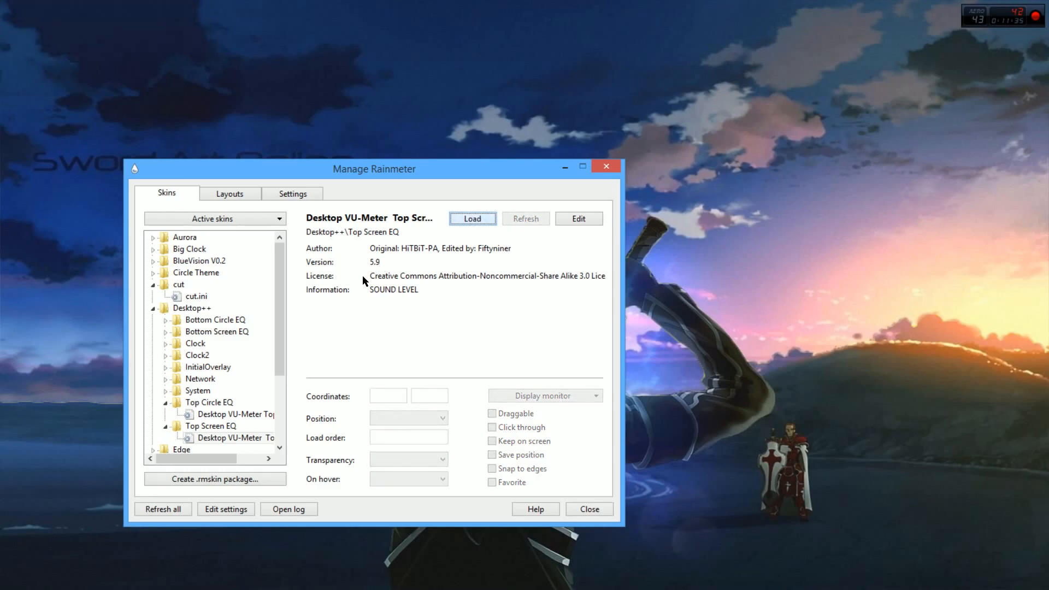
Step: Collapse the Top Screen EQ folder and load Desktop VU-Meter Top Circle.ini from the Top Circle EQ folder
left_click(165, 426)
left_click(164, 403)
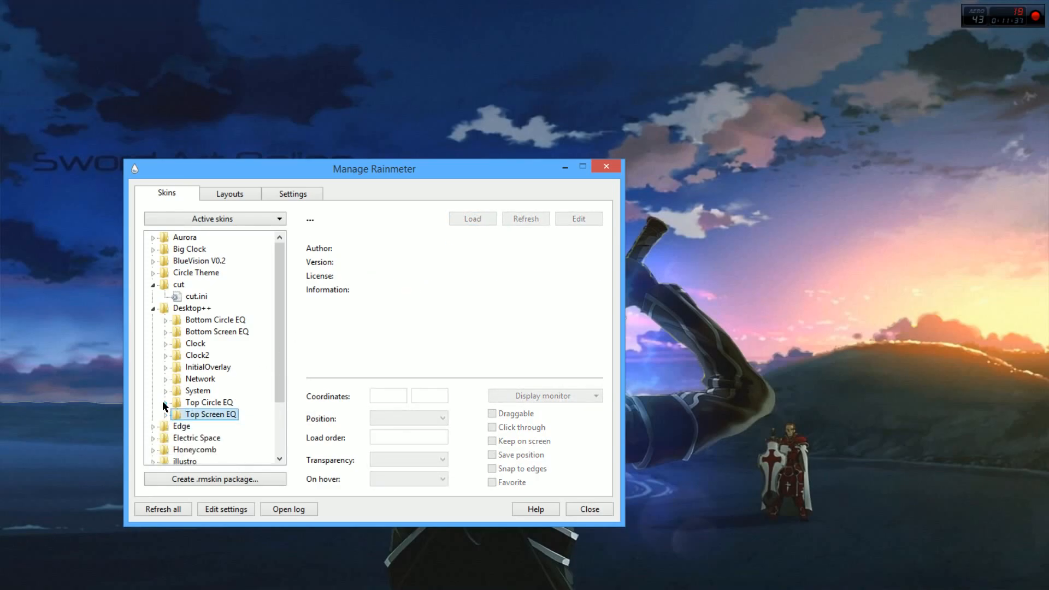
left_click(165, 403)
left_click(237, 415)
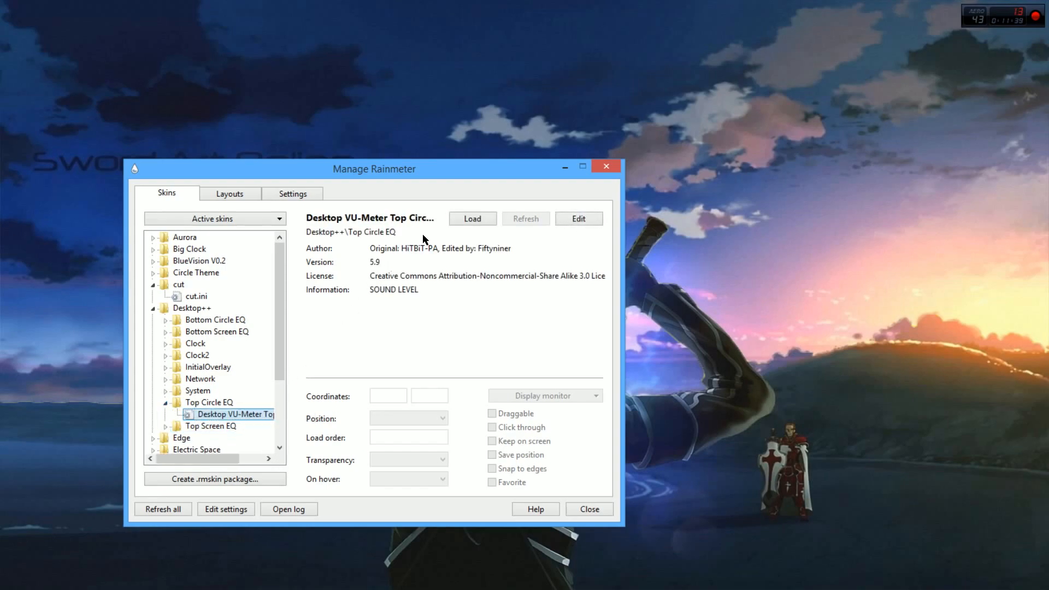
left_click(473, 218)
Step: Move the Manage Rainmeter window aside, place the equalizer bars along the water's horizon at Y 408, and bring the window fully back into view
left_click_drag(535, 171, 304, 107)
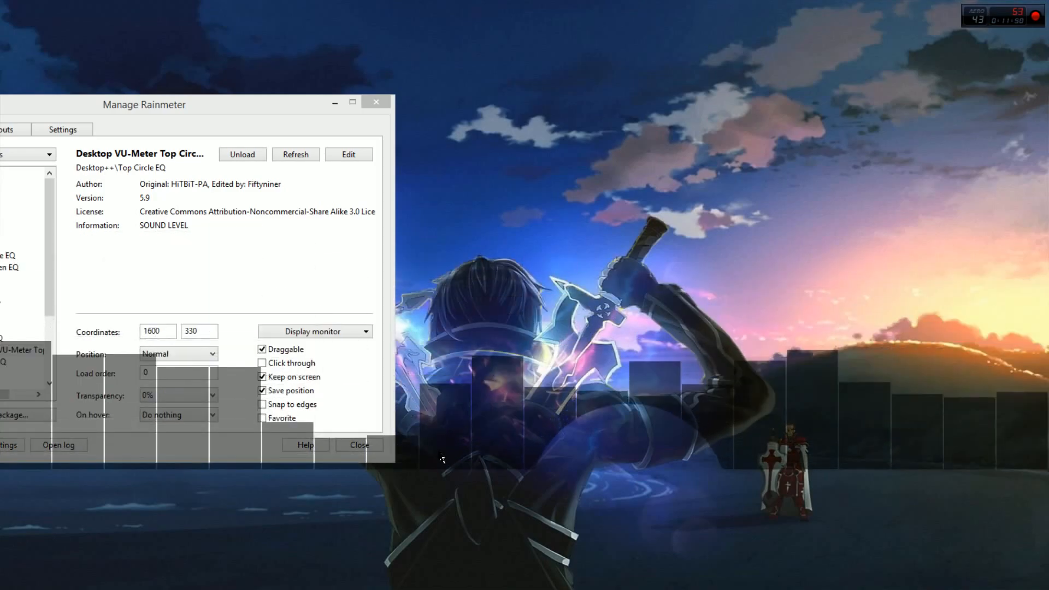
left_click_drag(443, 454, 444, 455)
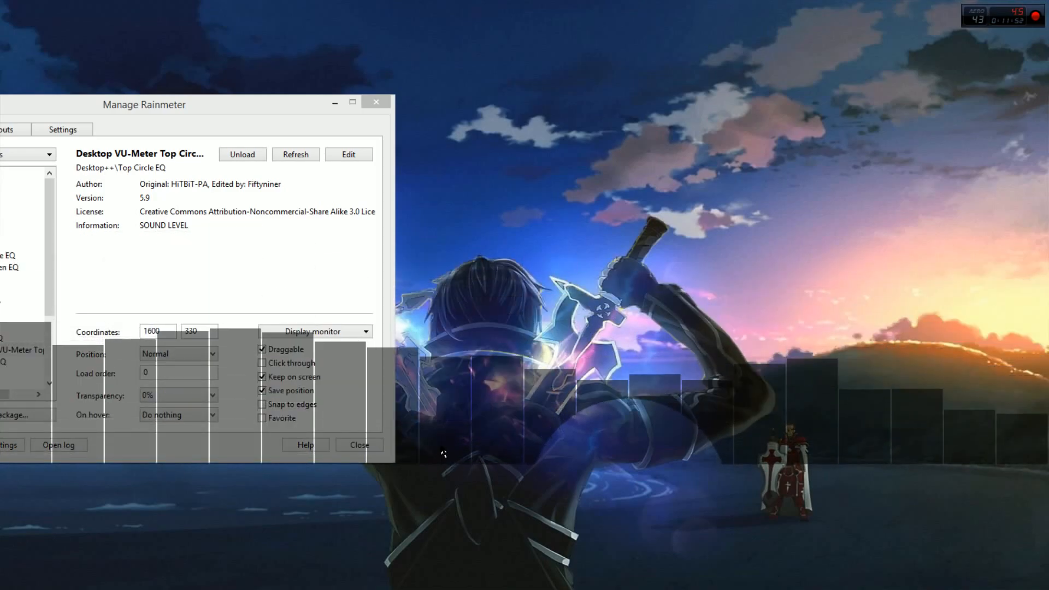
left_click_drag(221, 107, 430, 56)
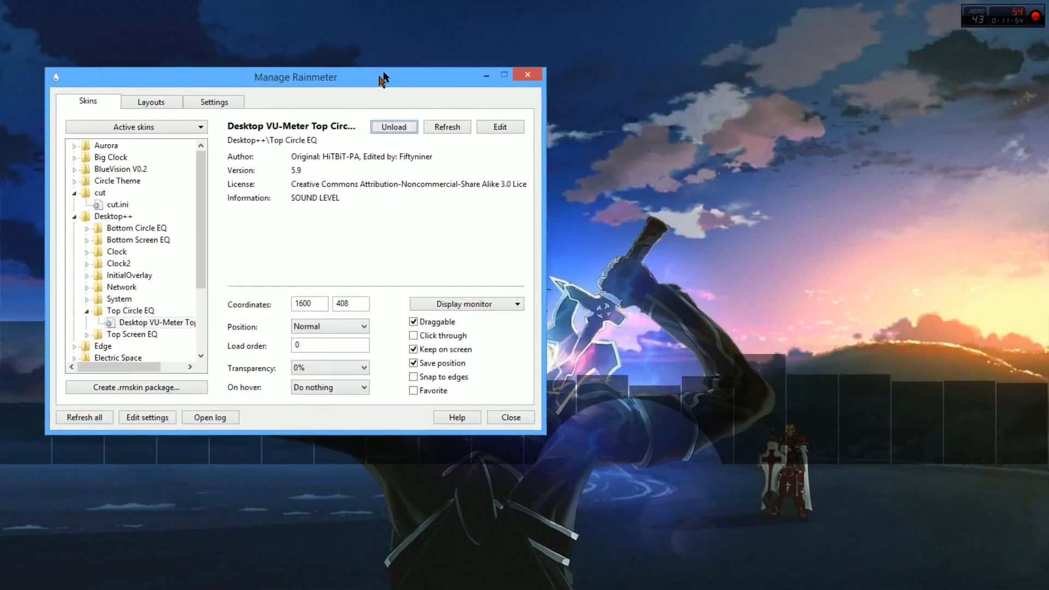
Step: Select cut.ini from the active skins, unload it and minimize the Manage Rainmeter window
left_click(256, 106)
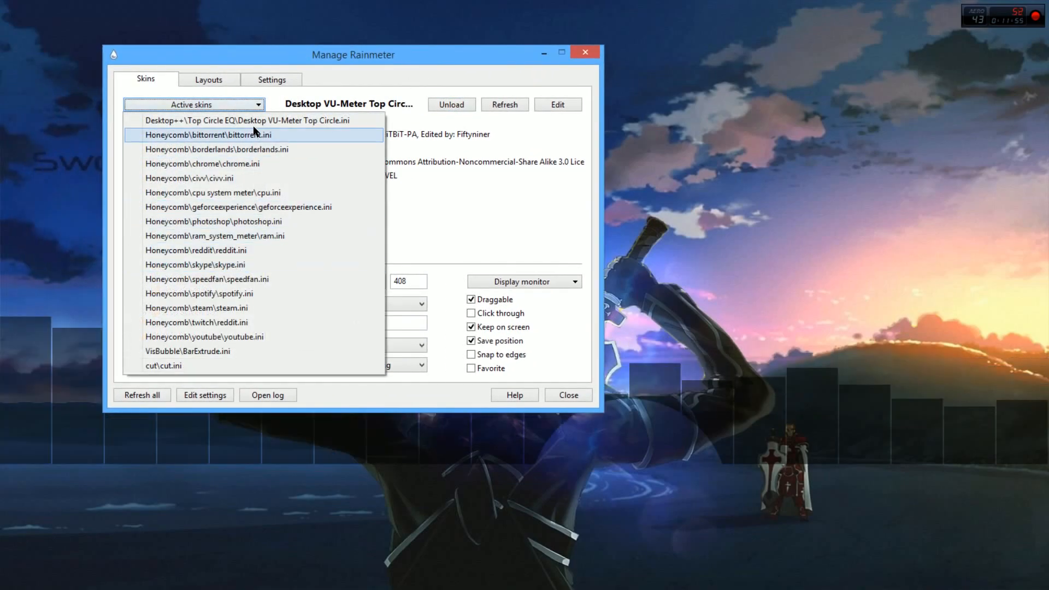
left_click(195, 365)
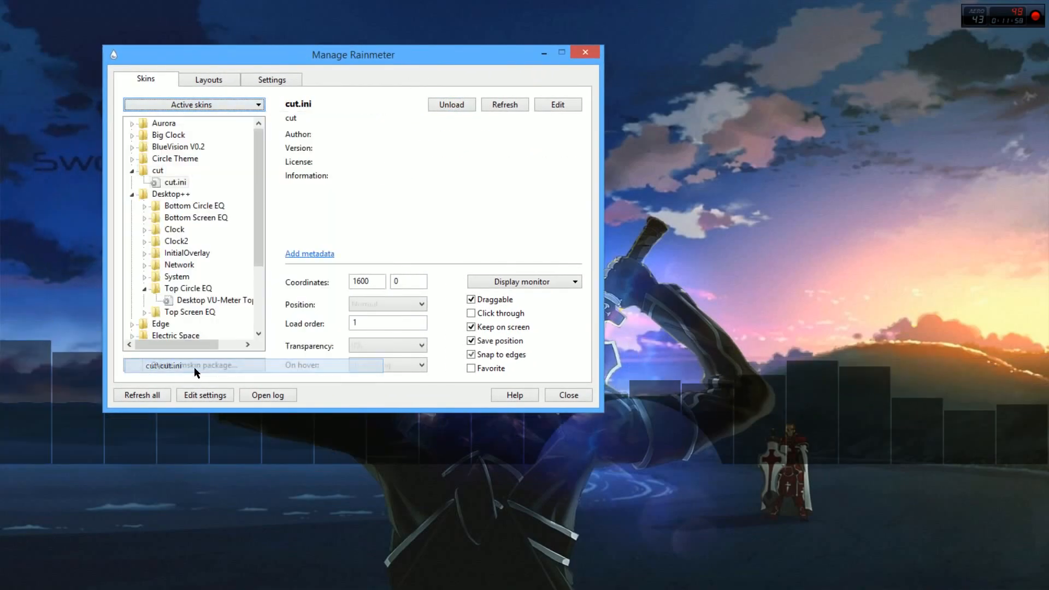
left_click(435, 104)
left_click(544, 53)
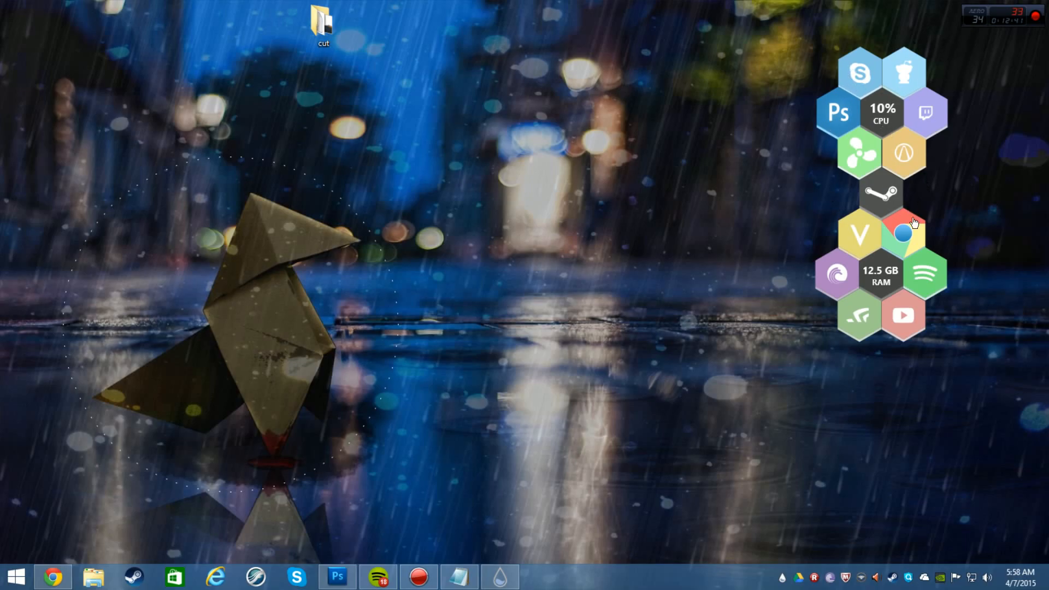
Step: Test the honeycomb Chrome launcher, close the browser window and move the cut folder to a lower spot on the desktop
left_click(886, 237)
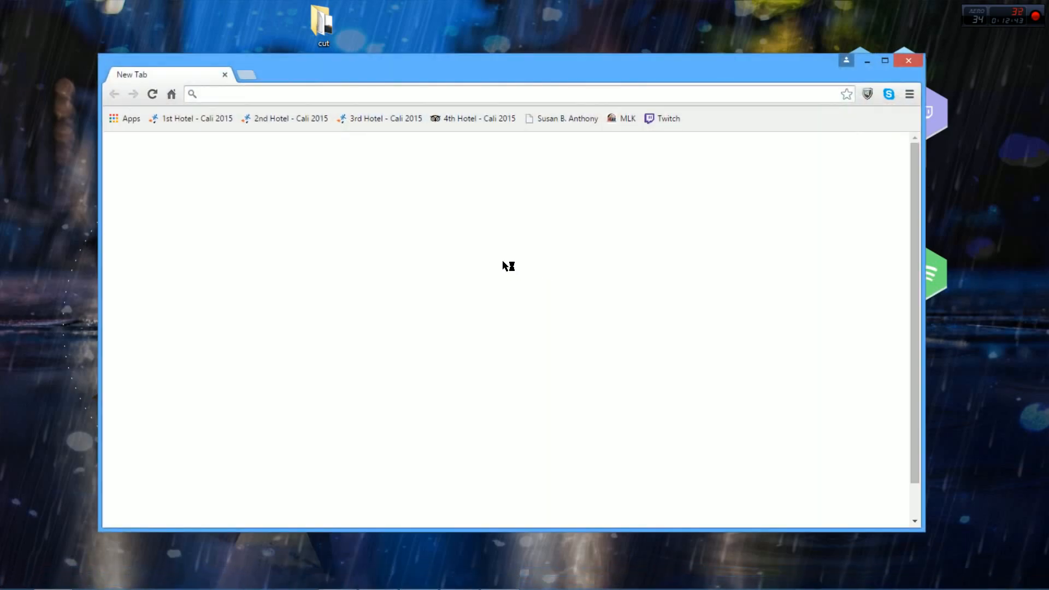
left_click(908, 60)
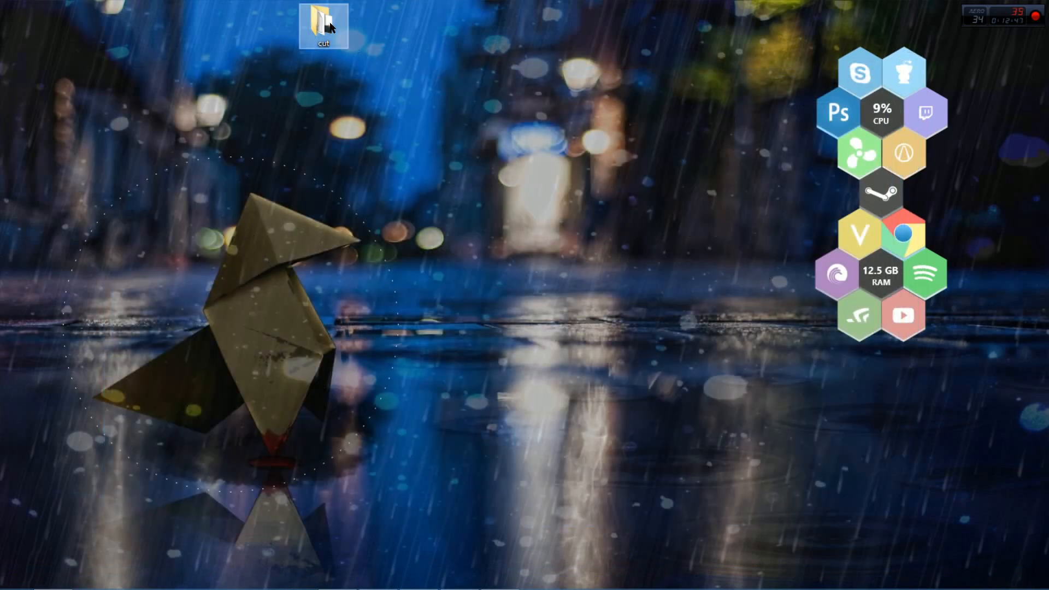
left_click_drag(322, 22, 437, 107)
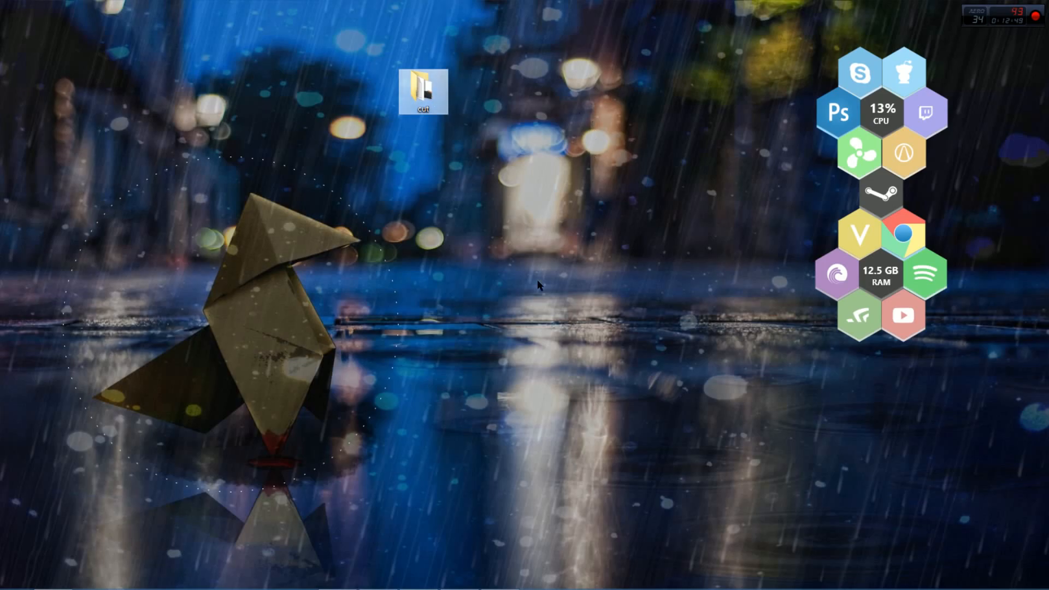